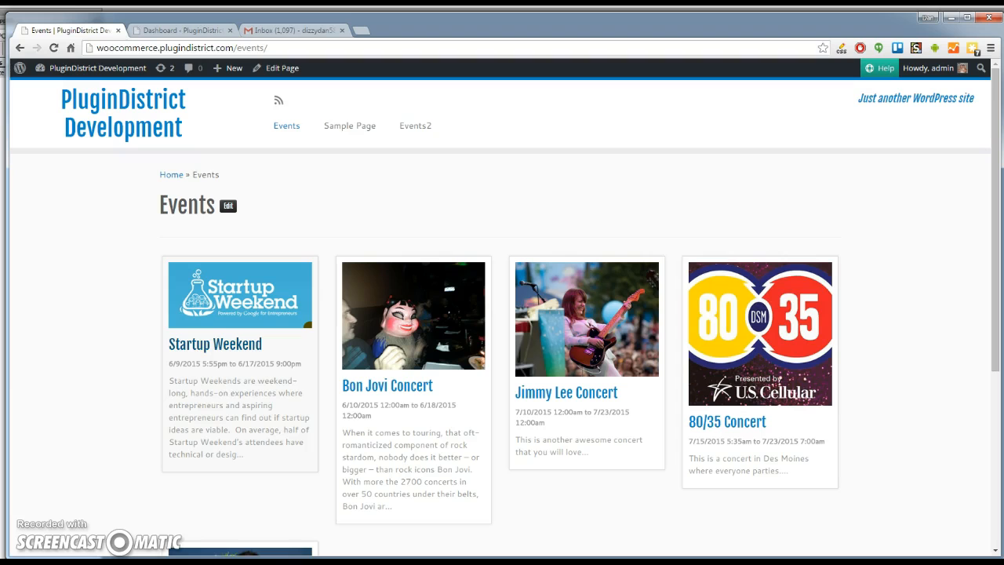
# - Go to the WordPress dashboard, open the WooTicket Studio venues list and start a new venue
pyautogui.click(149, 30)
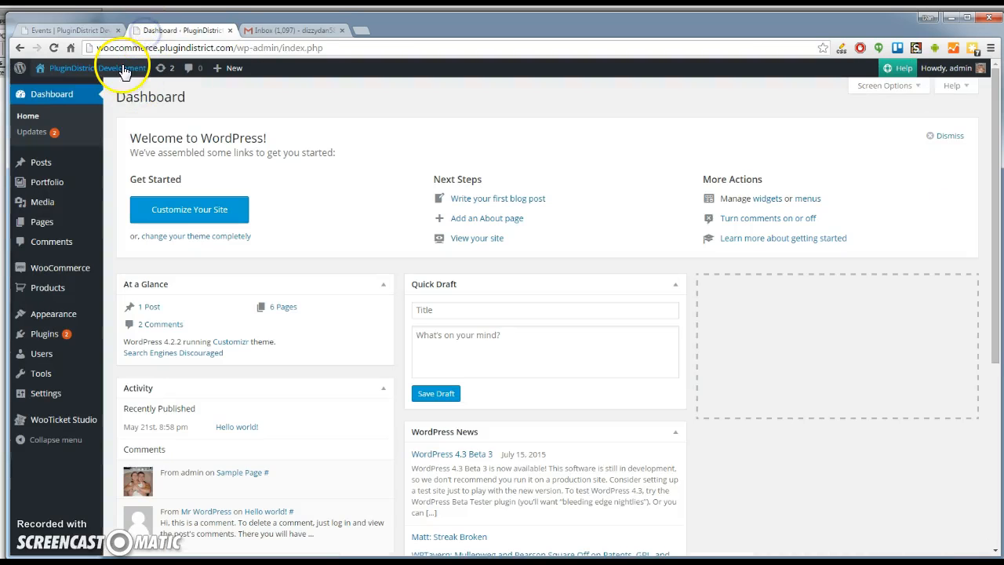
pyautogui.moveTo(41, 336)
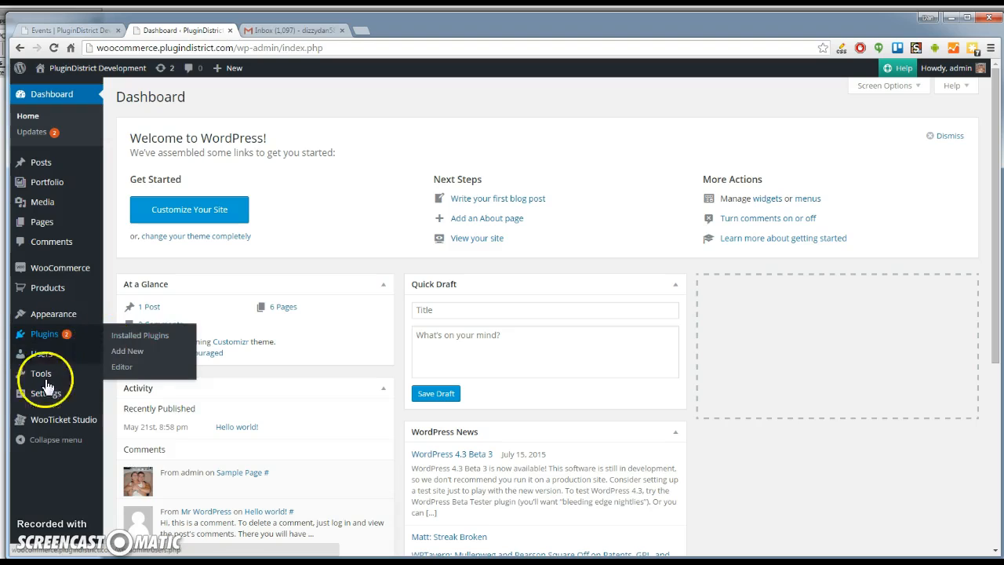
pyautogui.moveTo(48, 429)
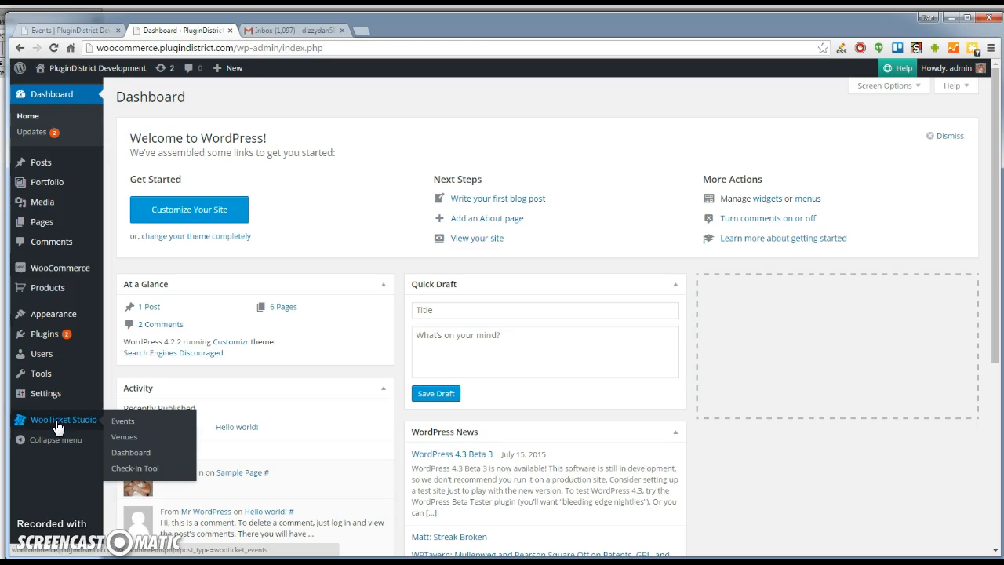
pyautogui.click(125, 437)
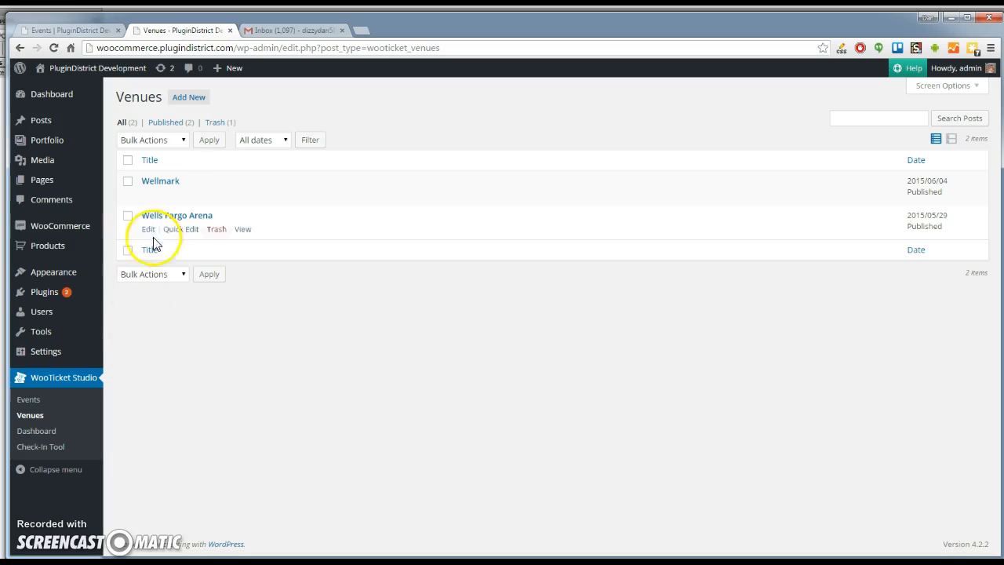
pyautogui.click(187, 98)
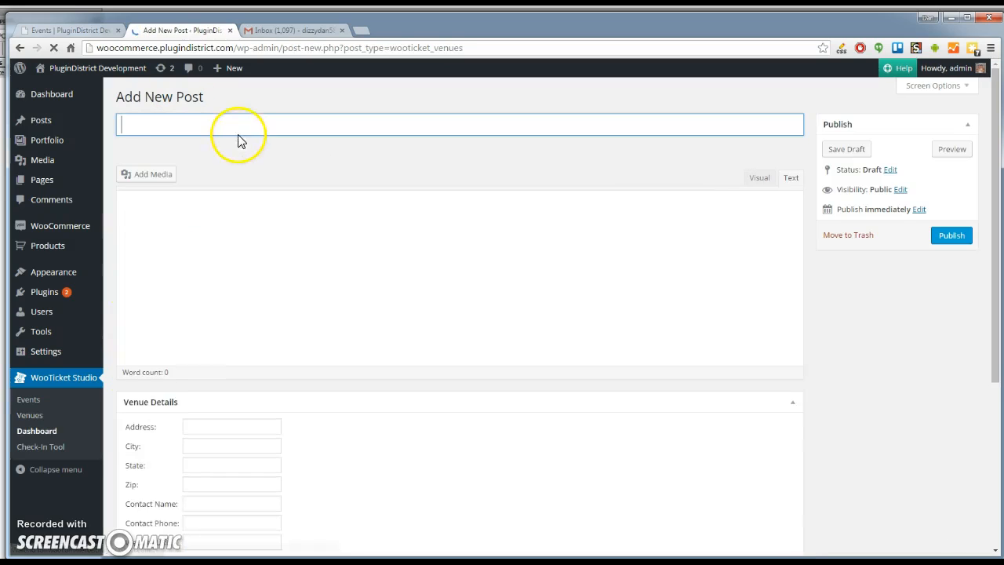
# - Title the venue "New Venue" and enter "This is the description" as its description
pyautogui.write('New')
pyautogui.press('BackSpace')
pyautogui.press('BackSpace')
pyautogui.write('ew Venue')
pyautogui.click(287, 230)
pyautogui.write('Th')
pyautogui.write('is the is')
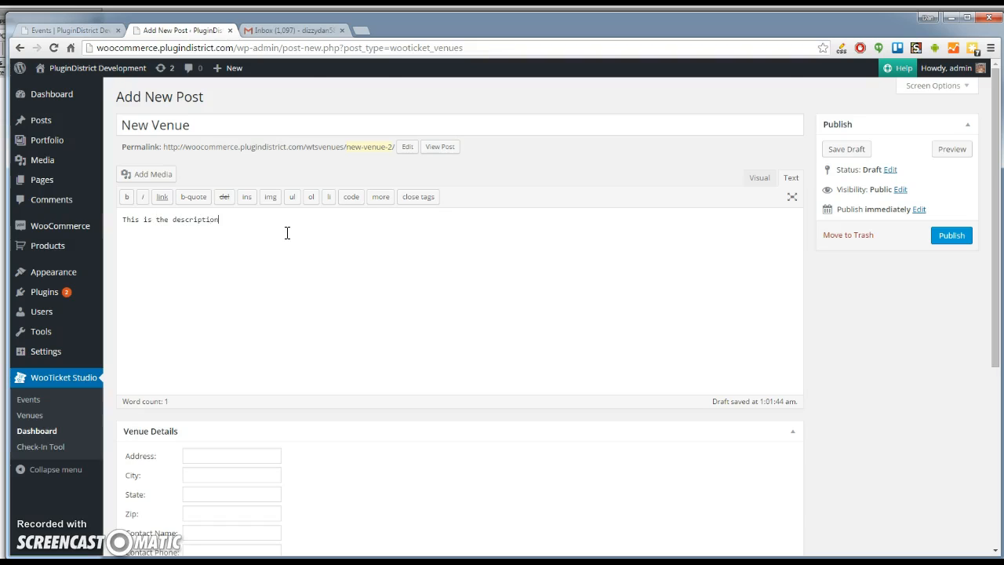
# - Fill in the venue's street address, city, state and zip code in the venue details
pyautogui.scroll(-2, 284, 235)
pyautogui.click(210, 280)
pyautogui.write('123 Main St.')
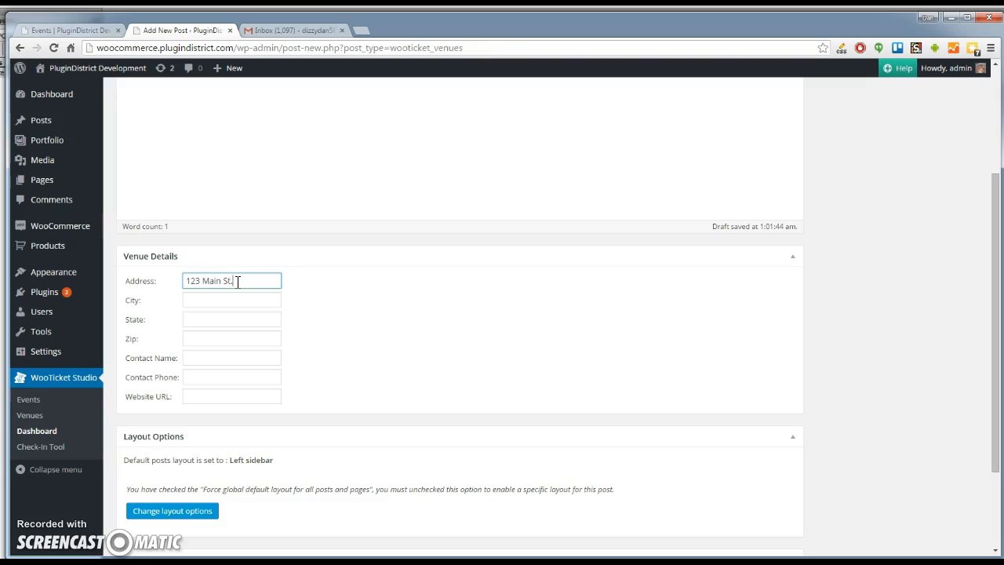
pyautogui.press('Tab')
pyautogui.click(201, 302)
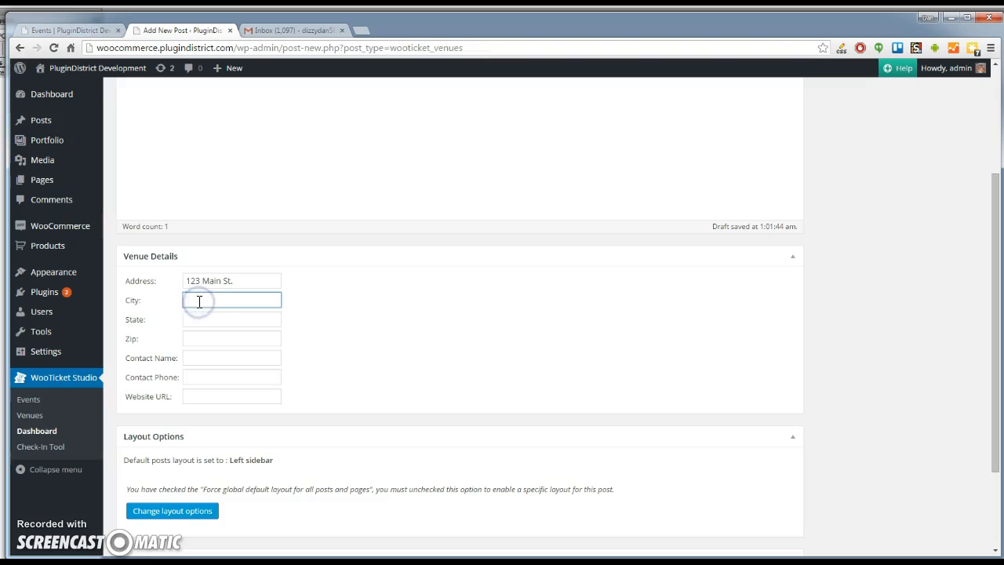
pyautogui.press('Tab')
pyautogui.press('Tab')
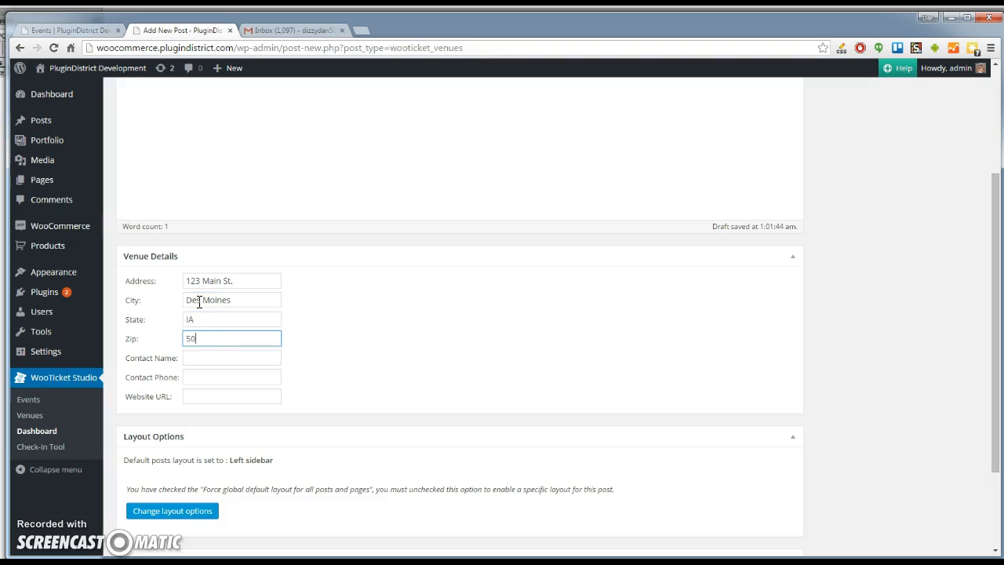
pyautogui.press('Tab')
pyautogui.write('Dan')
pyautogui.press('Tab')
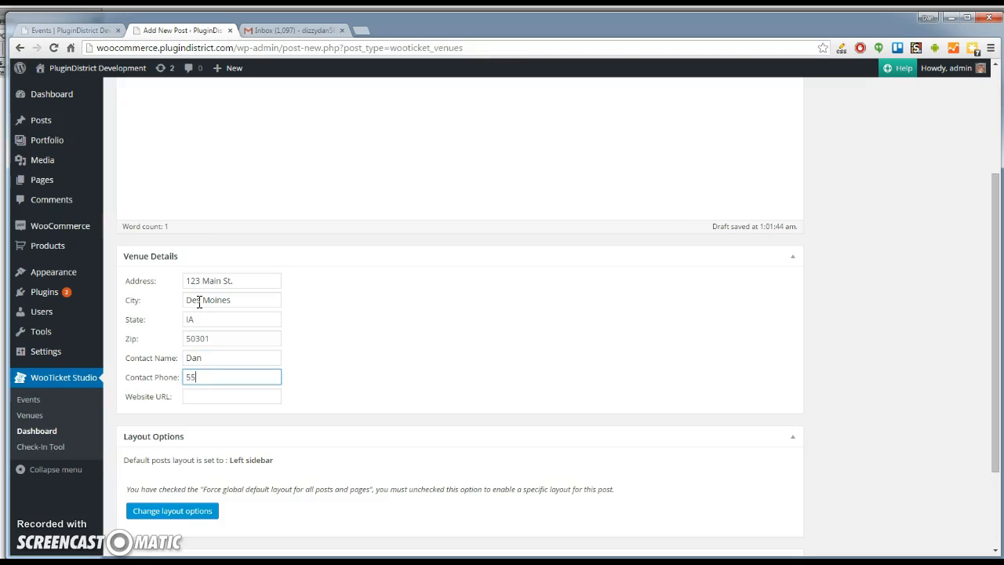
pyautogui.write('555.555.5555')
pyautogui.press('Tab')
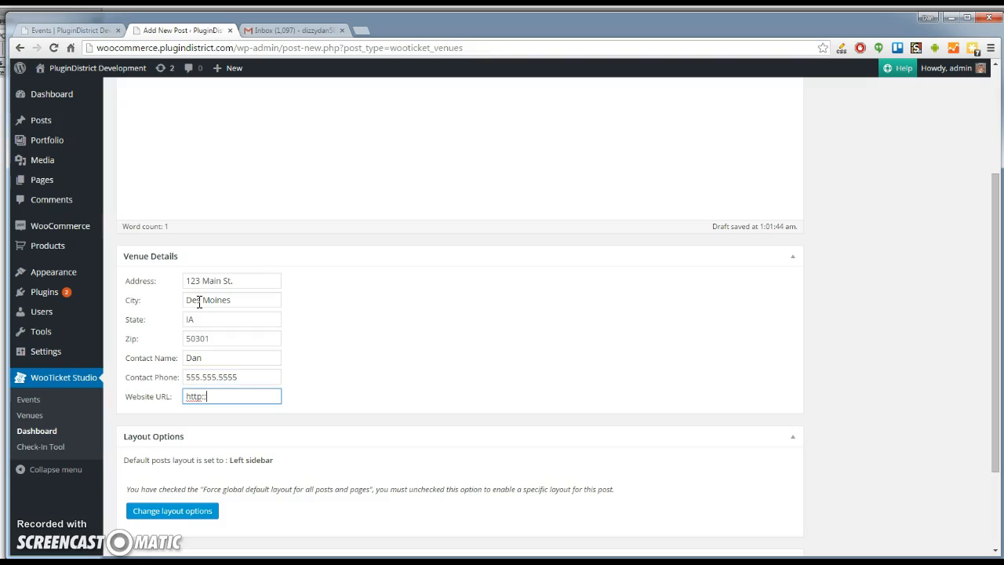
pyautogui.write('http://plugindistrict.com')
pyautogui.scroll(3, 784, 157)
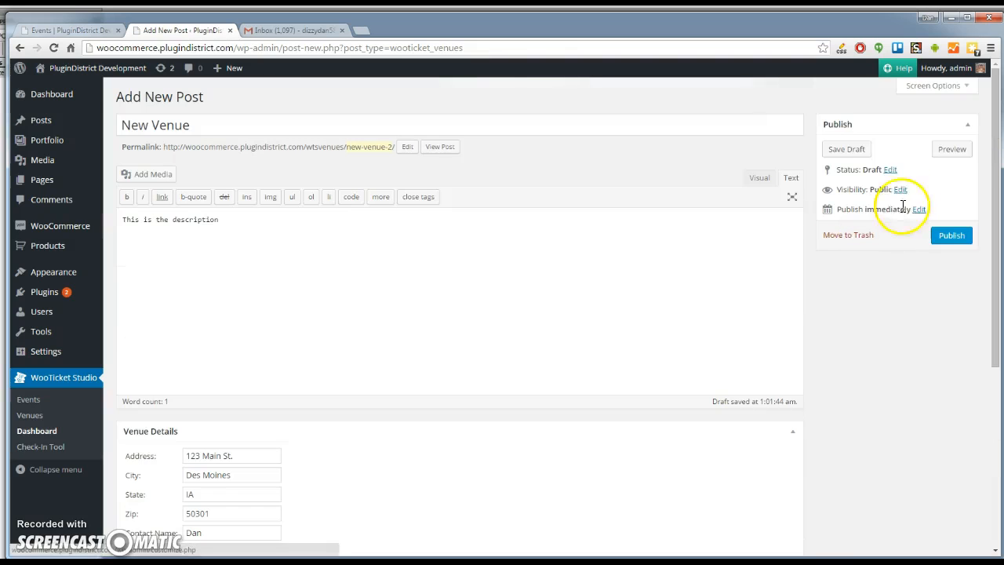
pyautogui.click(945, 236)
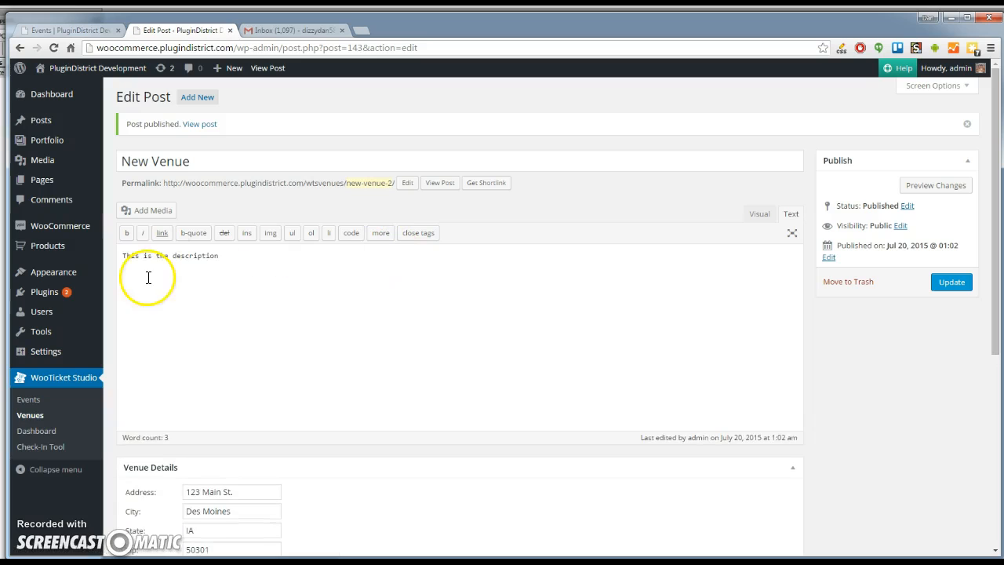
# - Start a new WooTicket Studio event and title it "Kelly Clarkson Concert"
pyautogui.click(27, 402)
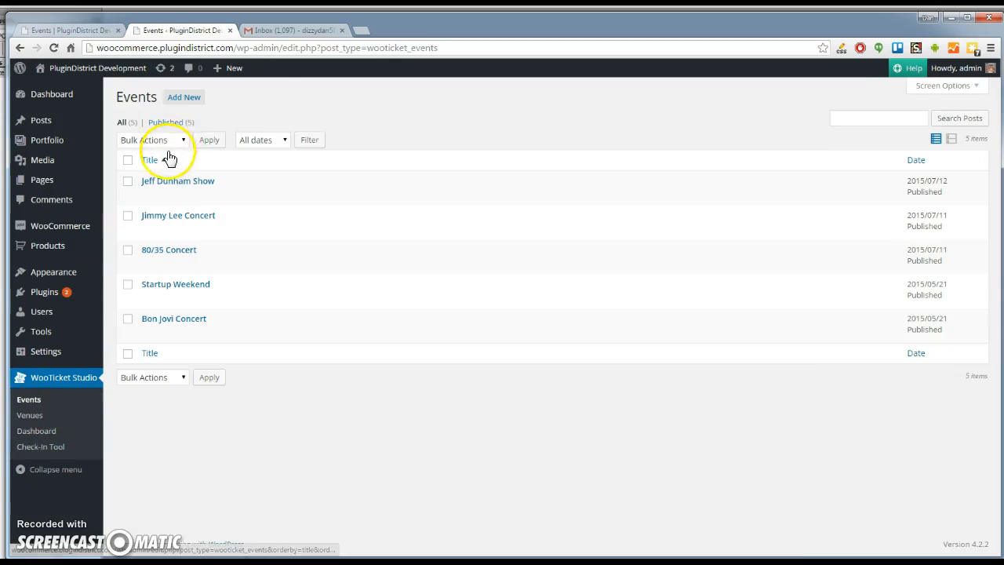
pyautogui.click(183, 100)
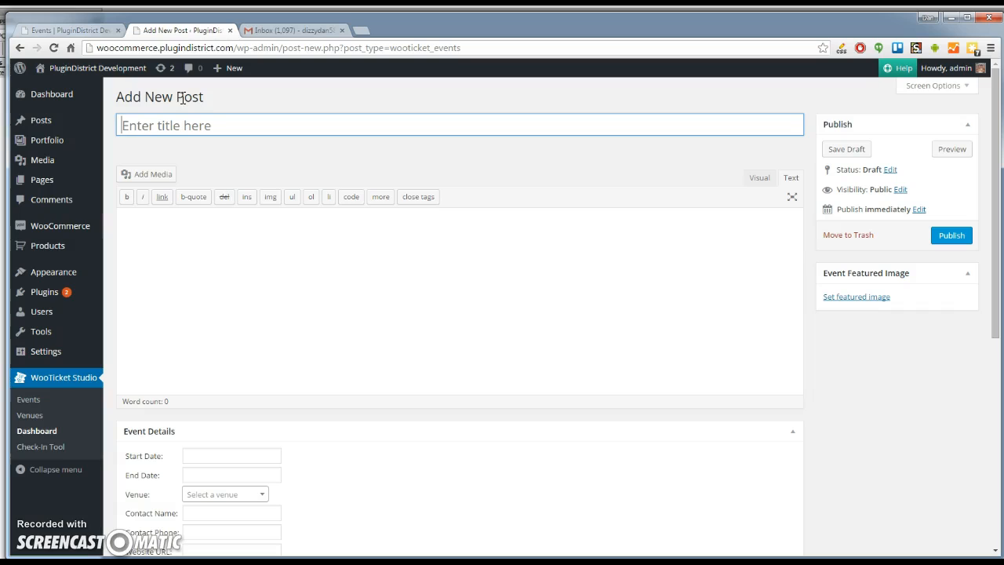
pyautogui.click(188, 133)
pyautogui.write('Ke')
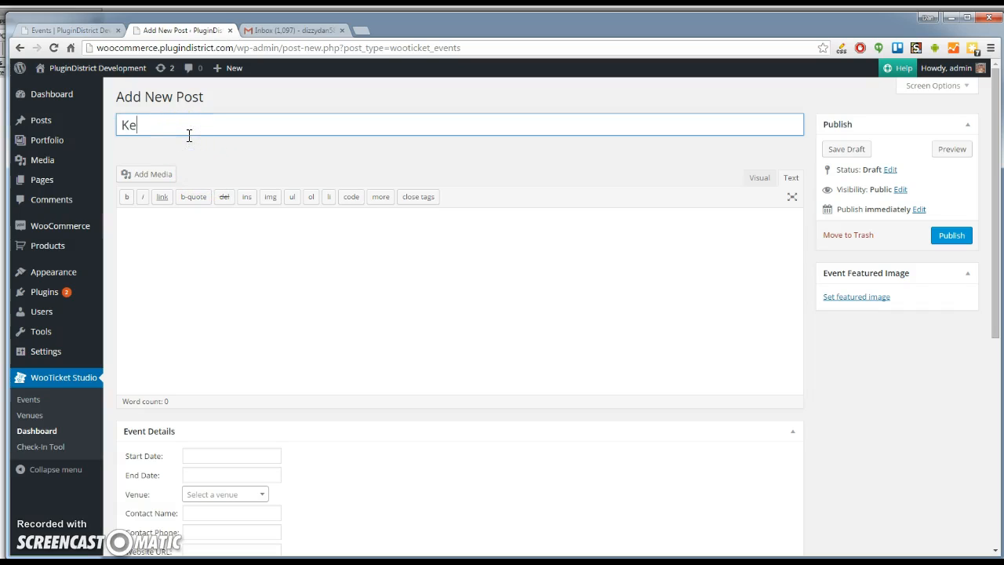
pyautogui.write('lly Clarkson Concert')
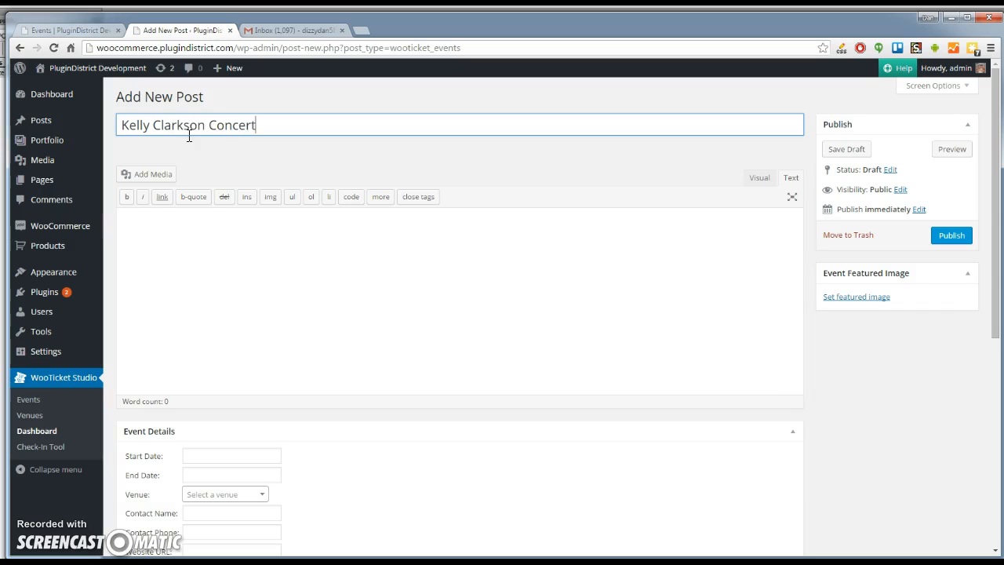
# - Add the event description paragraph beginning "American Idol winner Kelly Clarkson has come a long way"
pyautogui.press('Tab')
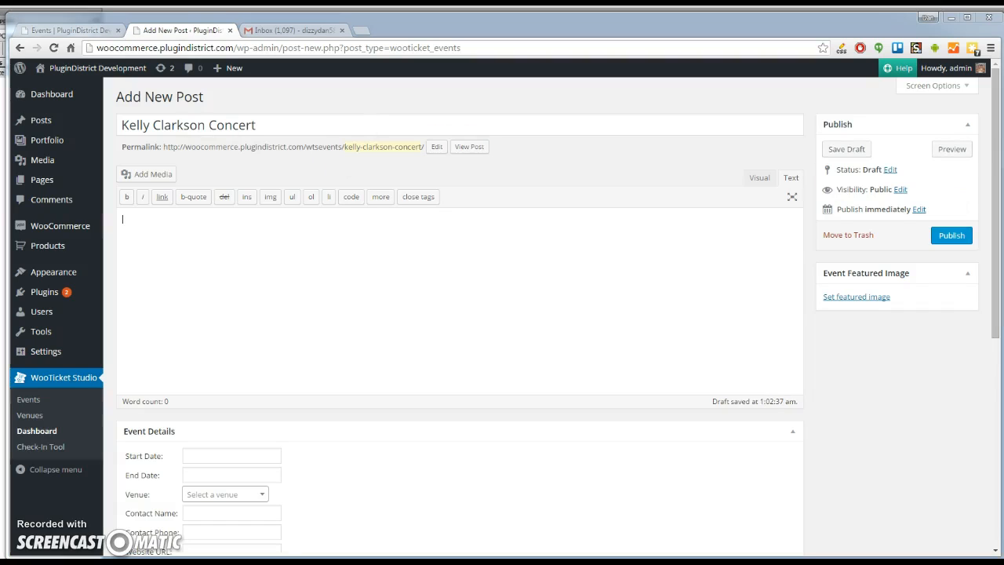
pyautogui.click(494, 278)
pyautogui.write('American Idol winner Kelly Clarkson has come a long way since winning the very first season of the popular singing competition TV show. Now, she is considered one of the biggest names in the music biz, and she has churned out countless pop rock hits, such as "Since U Been Gone" and "Stronger (What Doesn\'t Kill You)." Her extraordinary success following her victory on Idol has just proven that Kelly Clarkson is one of the most formidable forces on the music scene. She can write, record, and perform her own hit songs like only top-notch artists can do, which is why she has pocketed three Grammys and 12 Billboard Awards over the course of her career. There is no denying the fact that Kelly Clarkson is a dominating force in pop rock, and now you just might have the opportunity to see this Idol star in concert!')
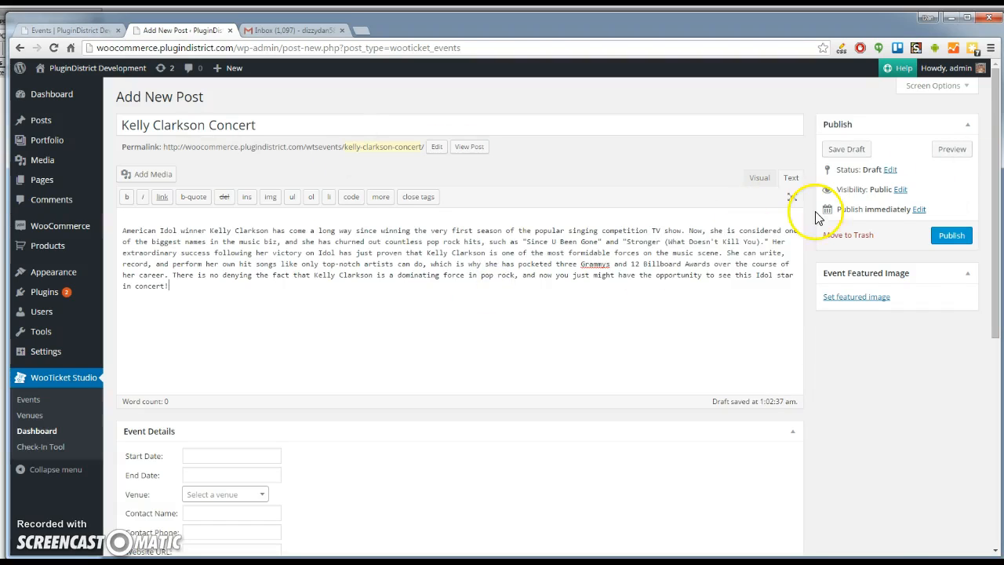
# - Set kelly_clarkson.jpg from the media library as the event's featured image
pyautogui.click(855, 296)
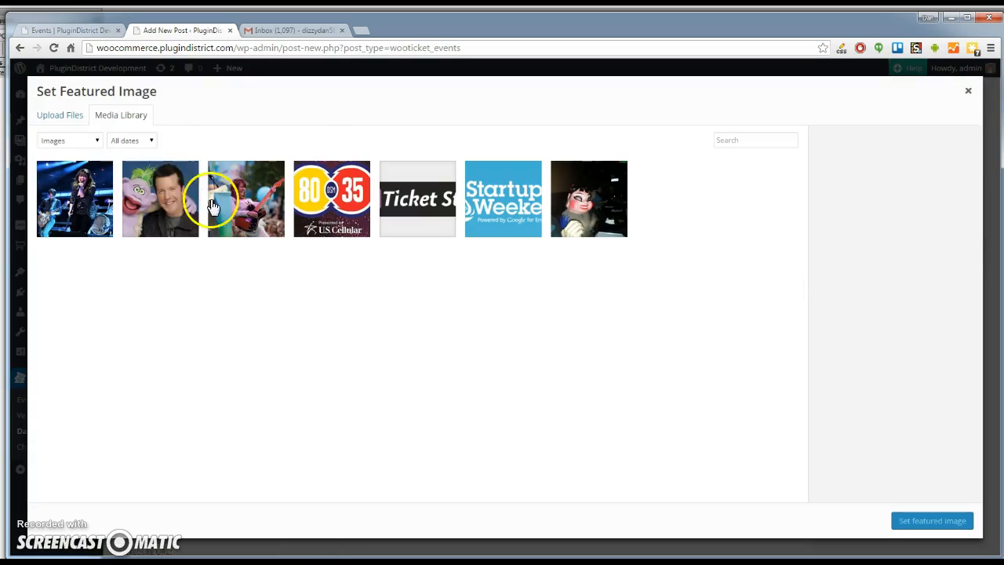
pyautogui.click(94, 196)
pyautogui.click(72, 30)
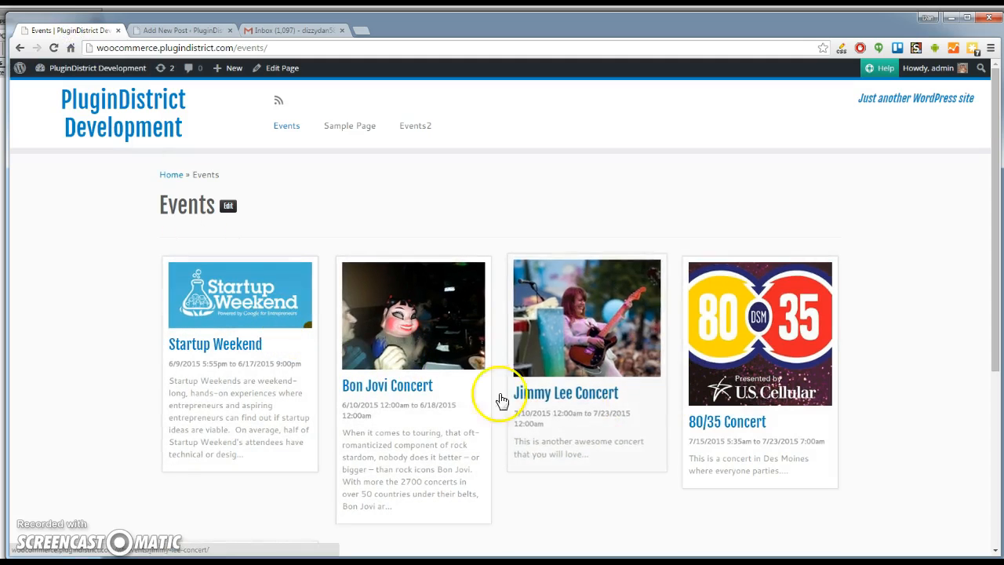
pyautogui.click(186, 31)
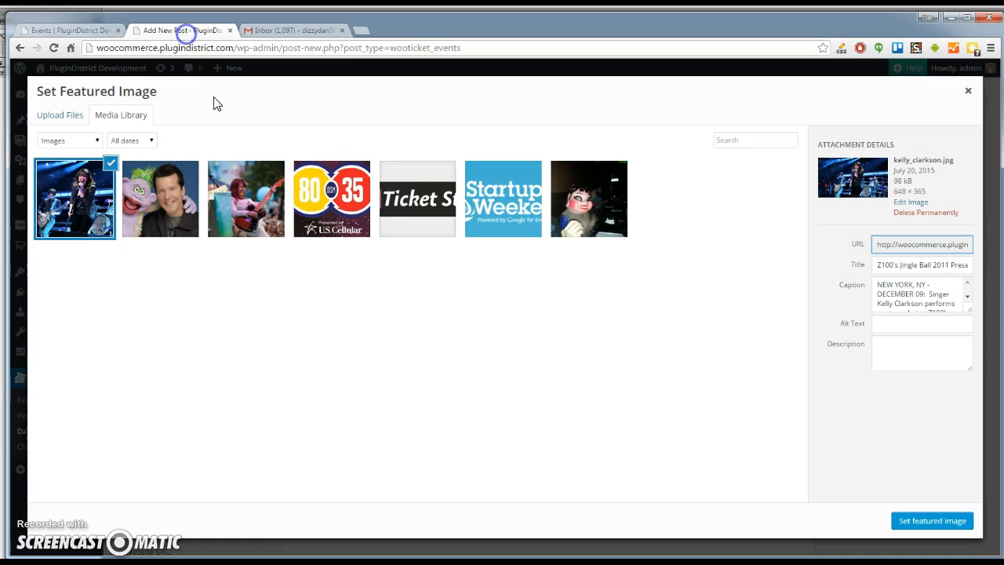
pyautogui.click(909, 521)
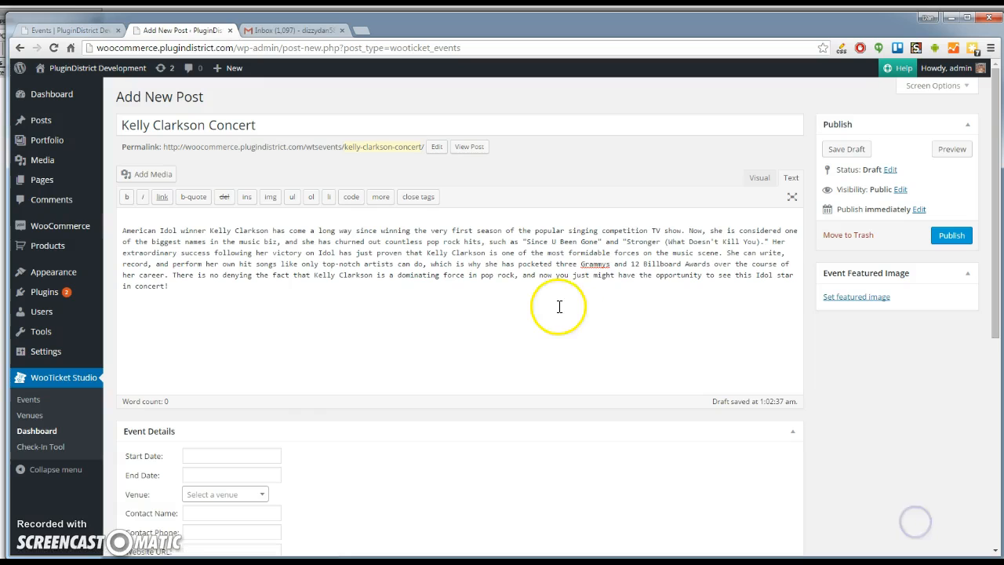
# - Set the event's start date to 08/14/2015 17:00
pyautogui.scroll(-3, 400, 287)
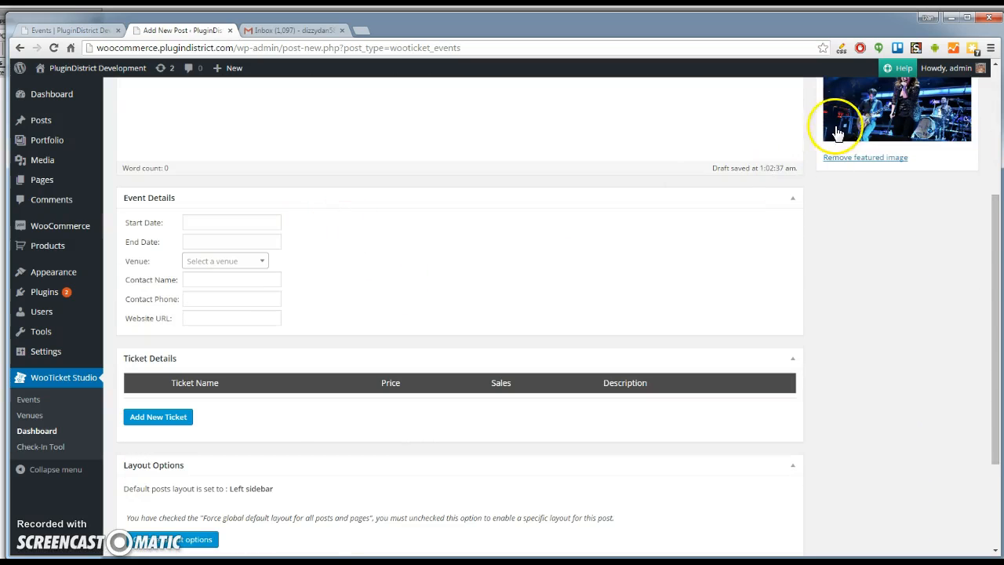
pyautogui.scroll(1, 202, 224)
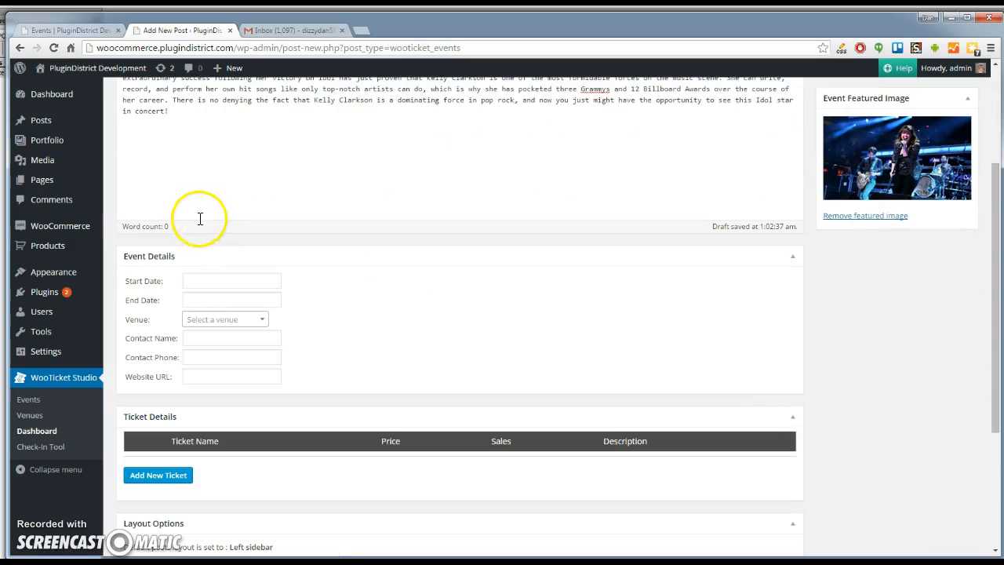
pyautogui.click(206, 282)
pyautogui.click(208, 249)
pyautogui.click(203, 283)
pyautogui.click(317, 301)
pyautogui.click(299, 374)
pyautogui.click(246, 461)
pyautogui.moveTo(246, 462); pyautogui.dragTo(305, 462)
pyautogui.click(306, 515)
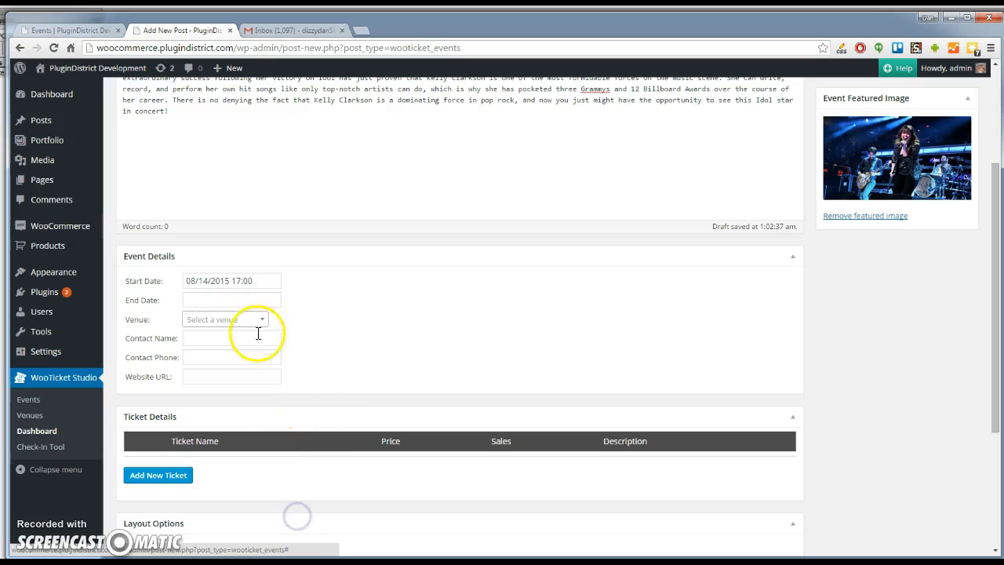
# - Set the event's end date to 08/14/2015 22:00
pyautogui.click(224, 300)
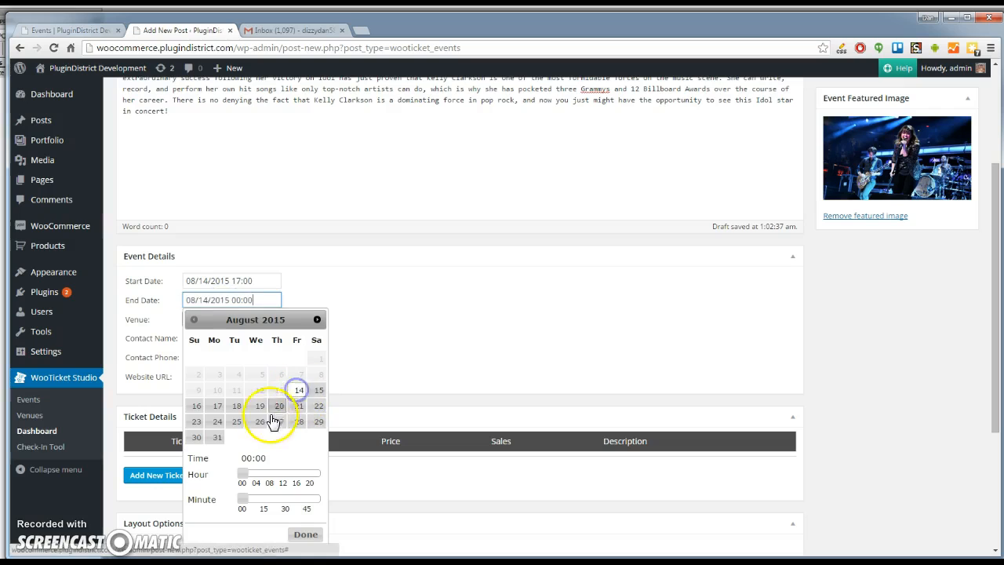
pyautogui.moveTo(243, 474); pyautogui.dragTo(316, 473)
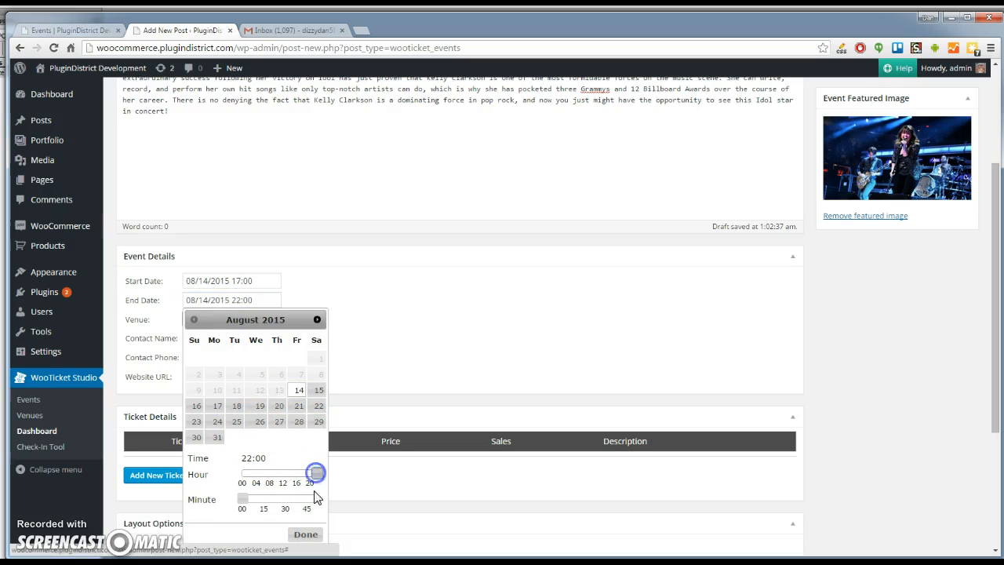
pyautogui.click(305, 534)
# - Choose New Venue as the event's venue and fill in the event's contact name and contact phone
pyautogui.click(254, 323)
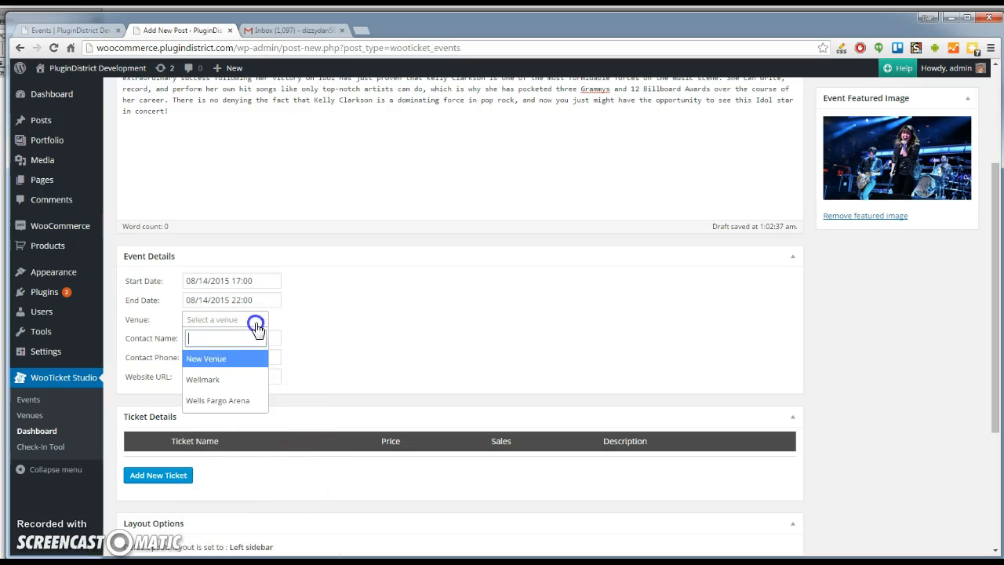
pyautogui.click(204, 358)
pyautogui.click(189, 338)
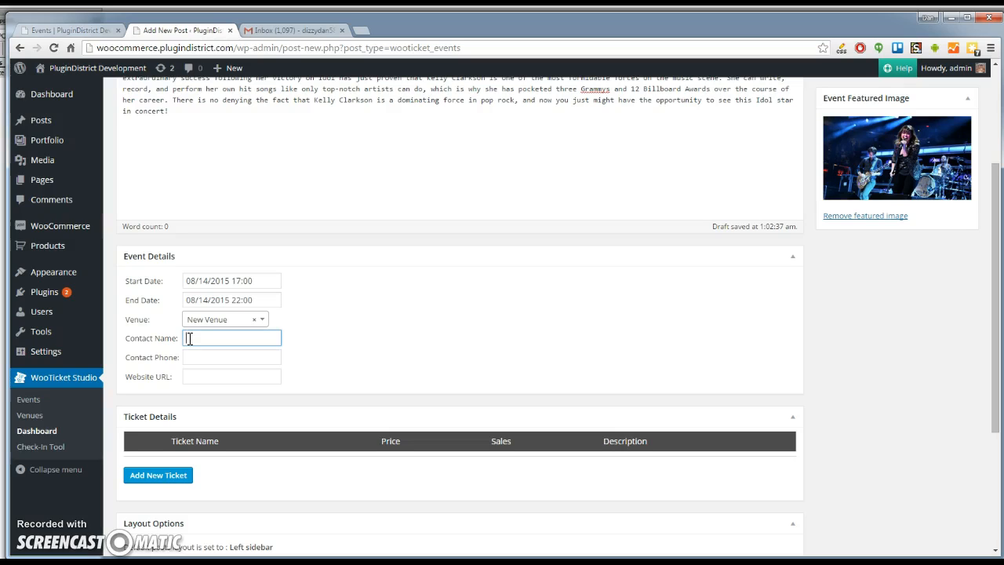
pyautogui.write('Dan')
pyautogui.press('Tab')
pyautogui.press('Tab')
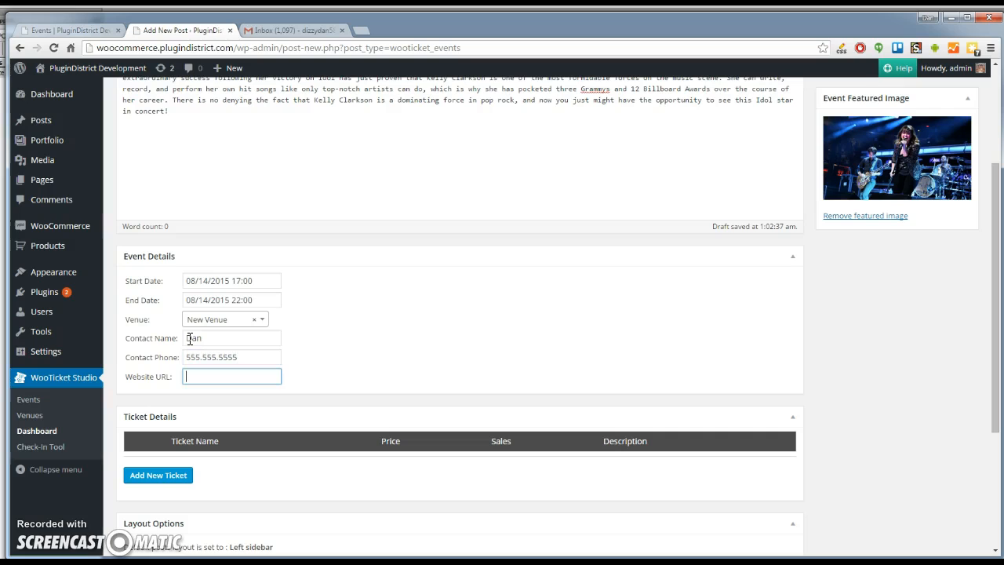
# - Add a ticket named General Admission priced at 99 with the description "This includes 1 entry to the concert"
pyautogui.scroll(-1, 190, 338)
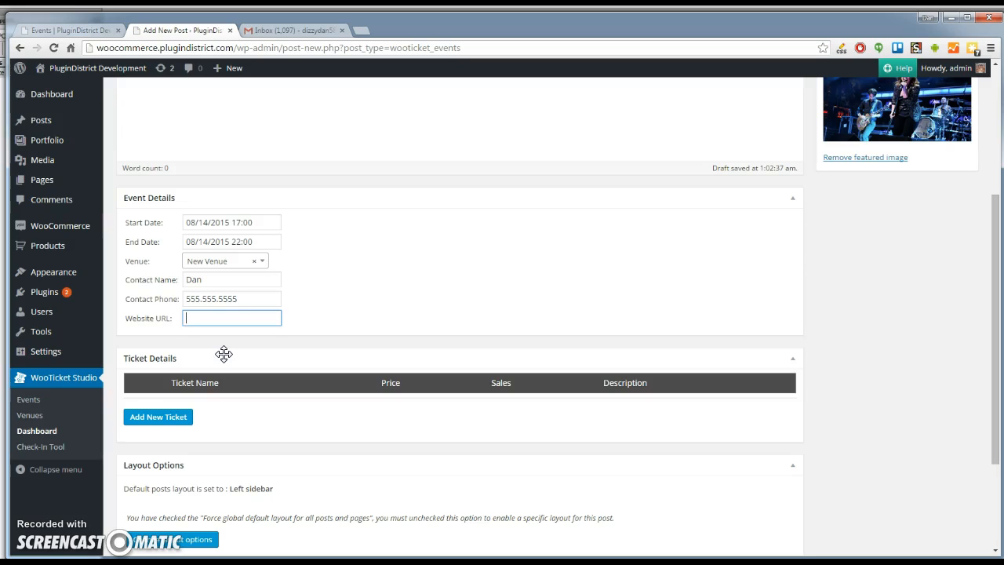
pyautogui.click(168, 410)
pyautogui.write('General Admission')
pyautogui.press('Tab')
pyautogui.write('99')
pyautogui.press('Tab')
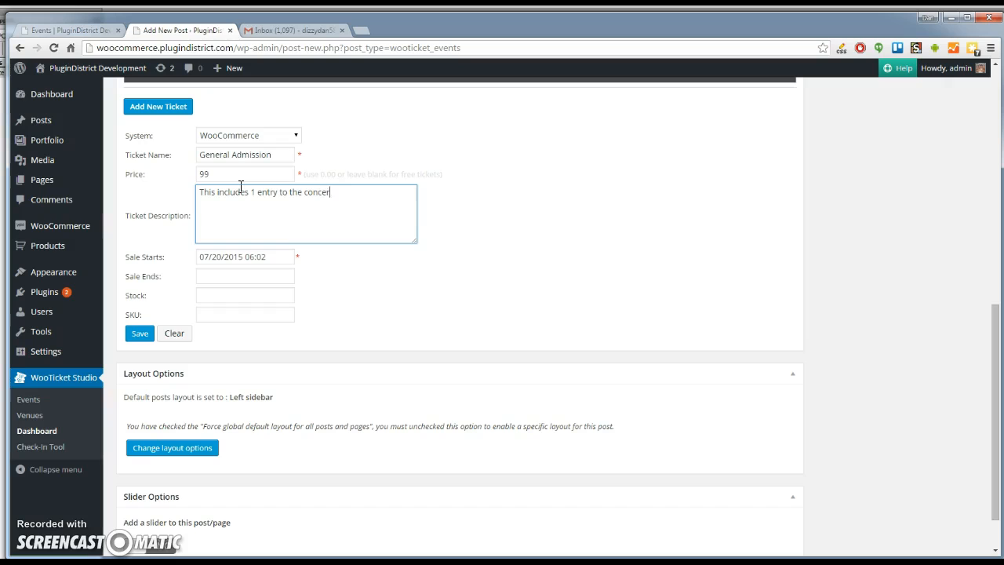
pyautogui.write('t')
# - Save the General Admission ticket with sales starting 07/20/2015 06:00, leaving its sale end, stock and SKU empty
pyautogui.press('Tab')
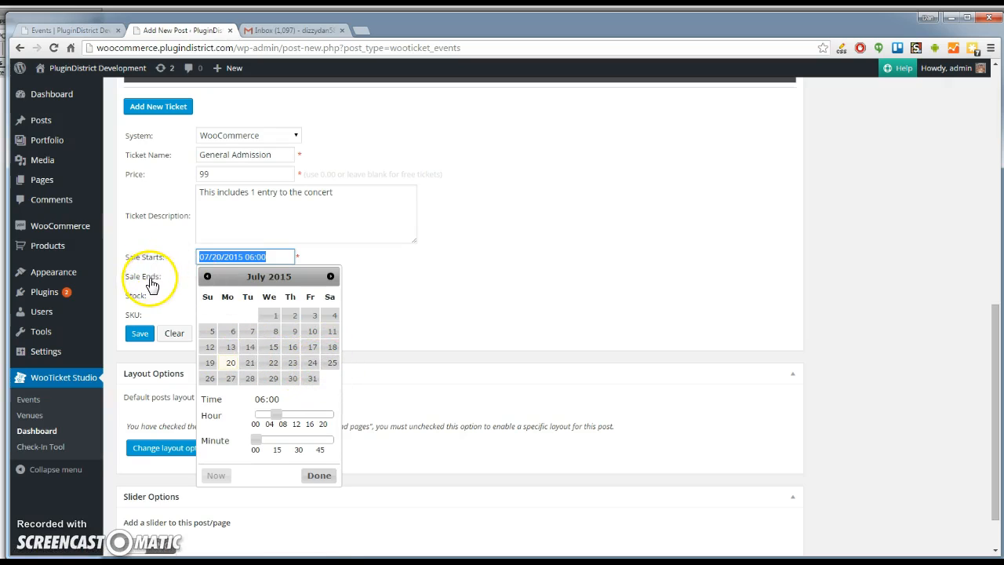
pyautogui.click(270, 276)
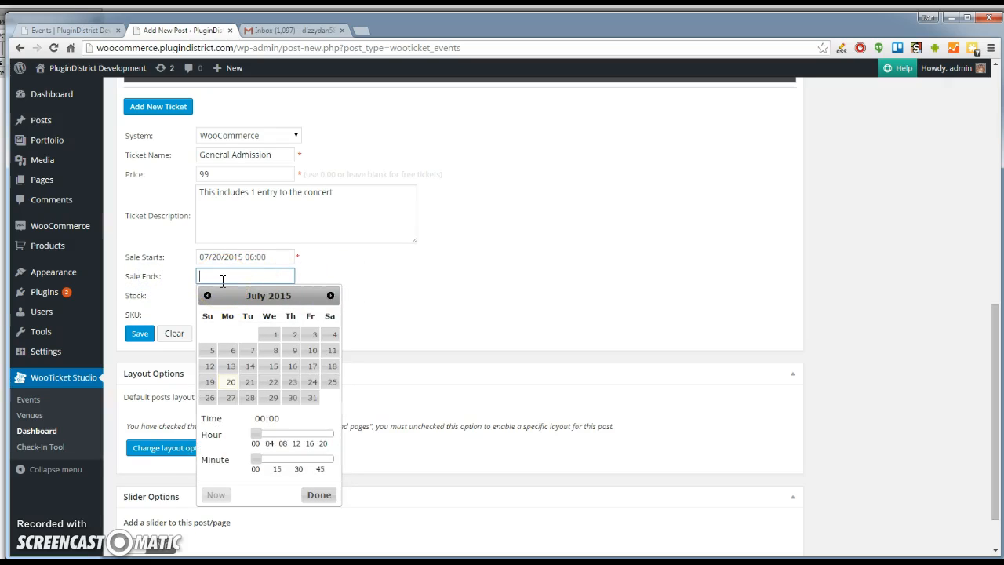
pyautogui.click(139, 297)
pyautogui.click(236, 294)
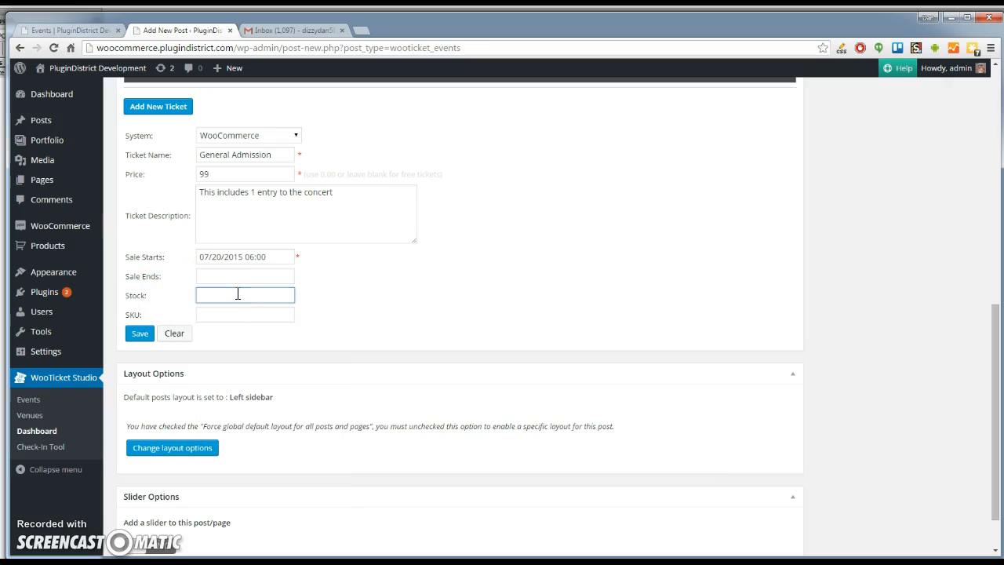
pyautogui.click(210, 315)
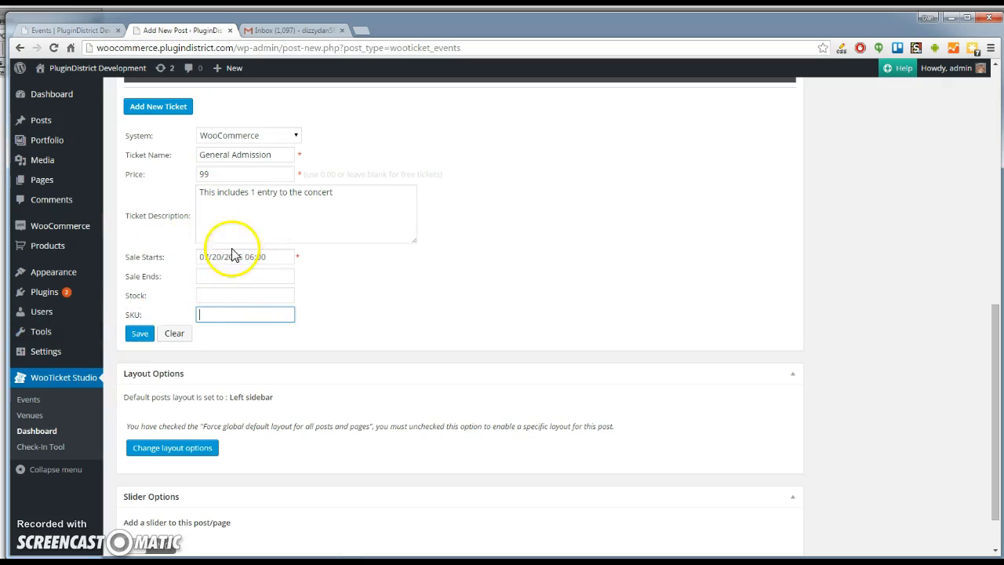
pyautogui.click(137, 332)
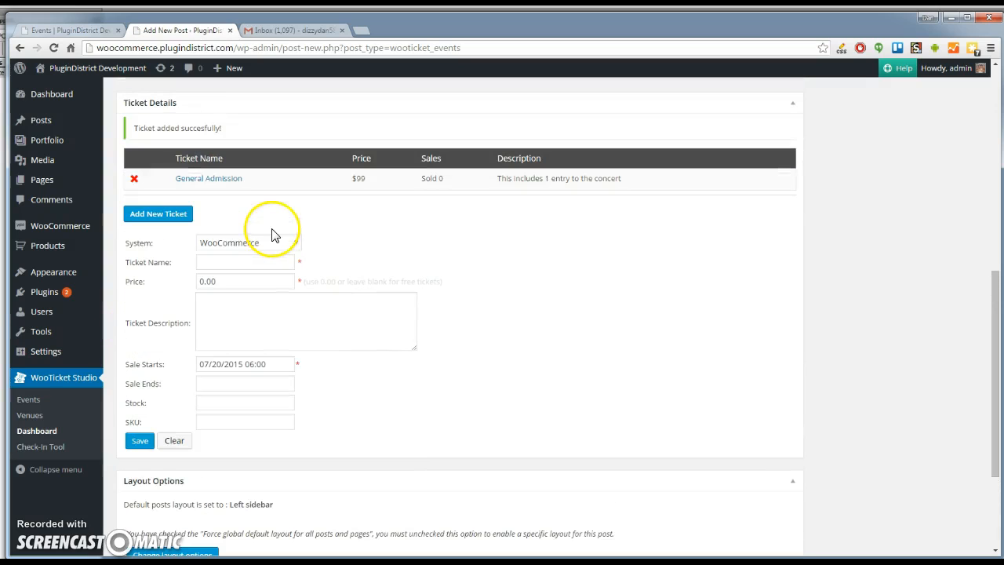
# - Fill in a second ticket named Backstage Pass, priced at 299, with the description "Includes general admission + 1 backstage pass"
pyautogui.click(225, 262)
pyautogui.write('B')
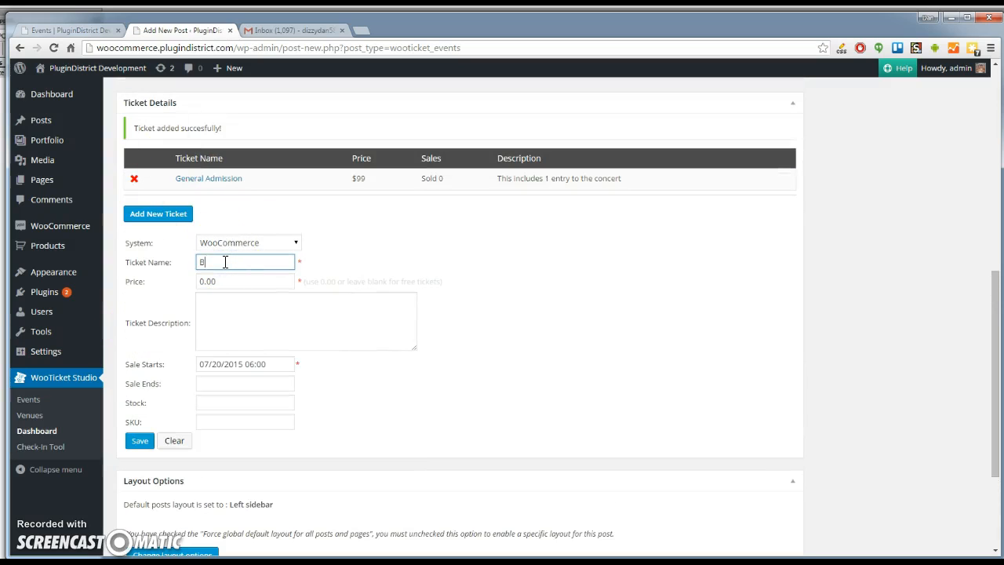
pyautogui.write('ackstage Pass')
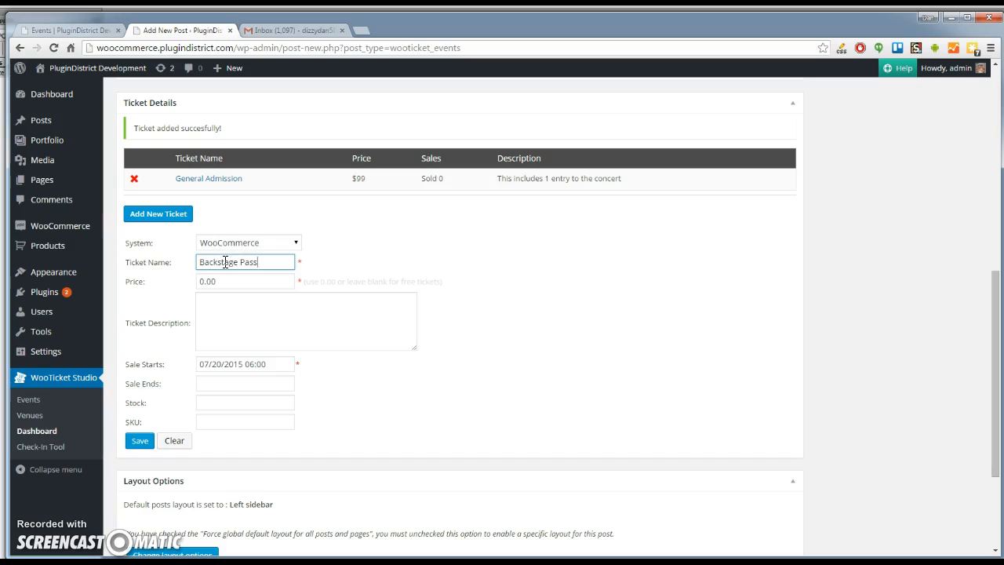
pyautogui.press('Tab')
pyautogui.write('2')
pyautogui.press('Tab')
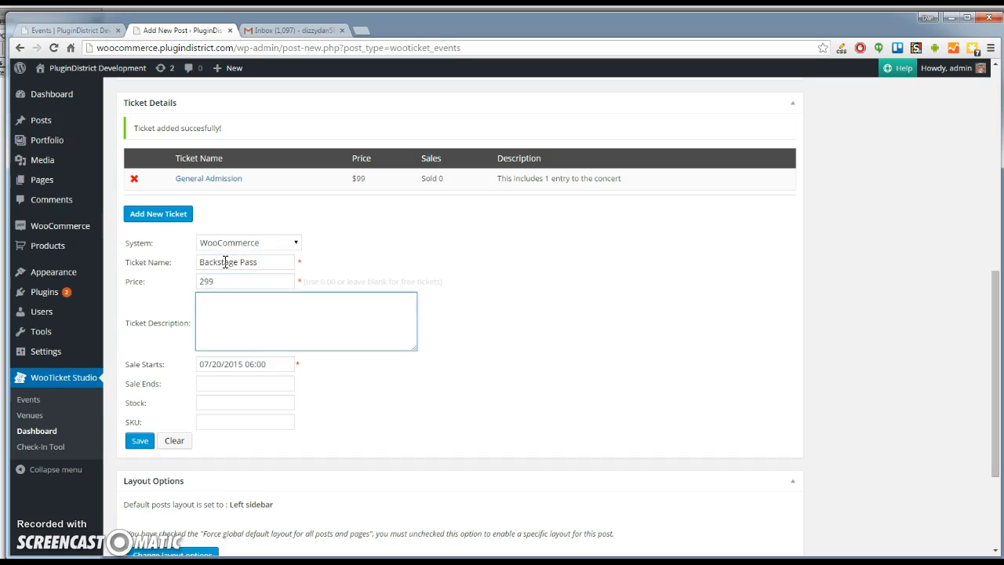
pyautogui.write('Includes general admission + 1 backstage pass')
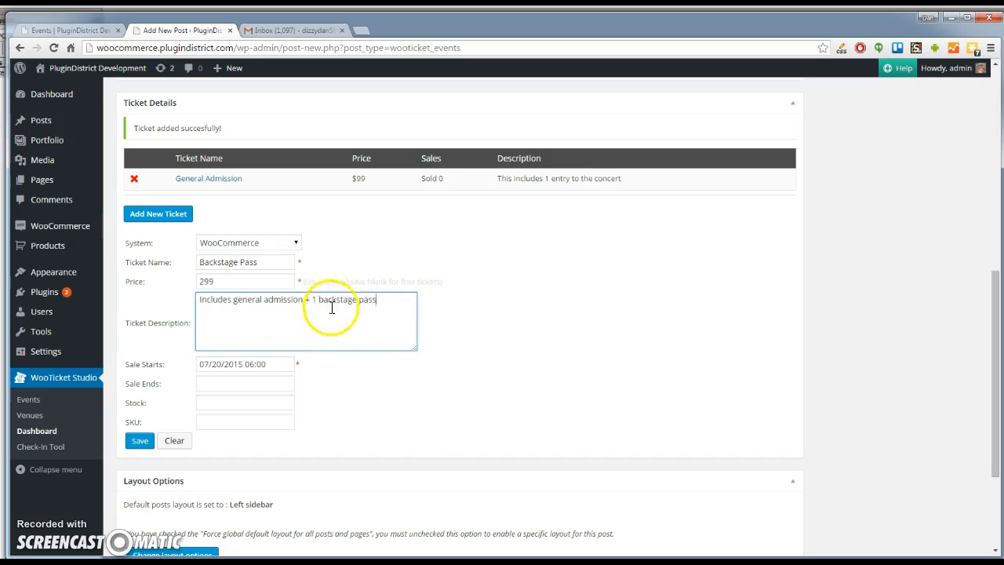
# - Set the Backstage Pass ticket's stock to 5 and save the ticket
pyautogui.moveTo(380, 300); pyautogui.dragTo(194, 292)
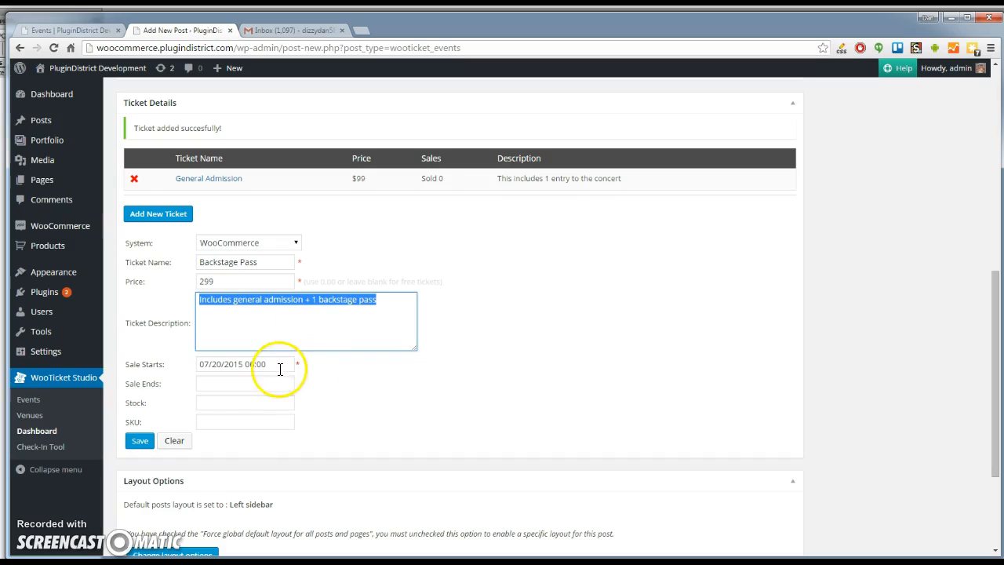
pyautogui.click(234, 401)
pyautogui.write('5')
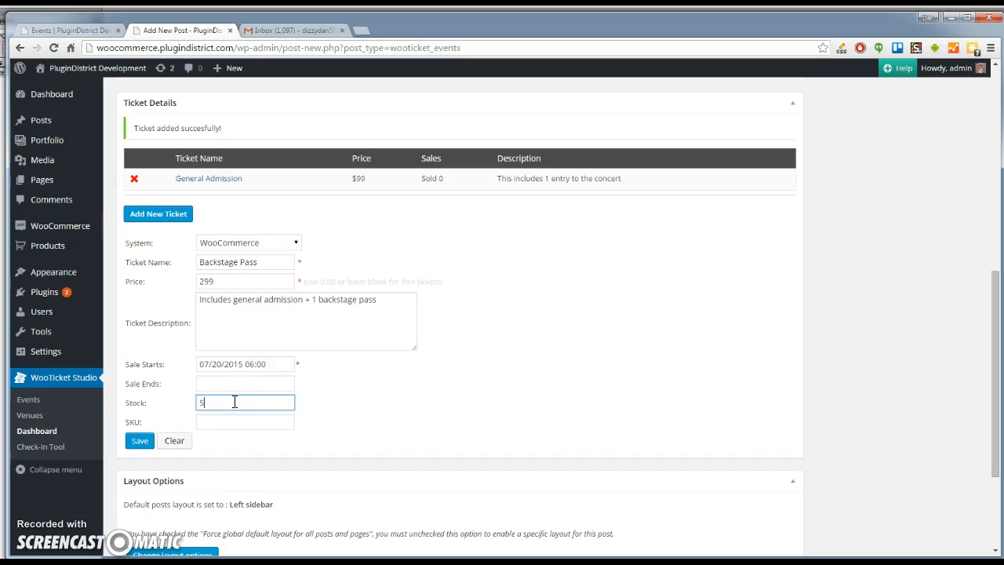
pyautogui.click(140, 440)
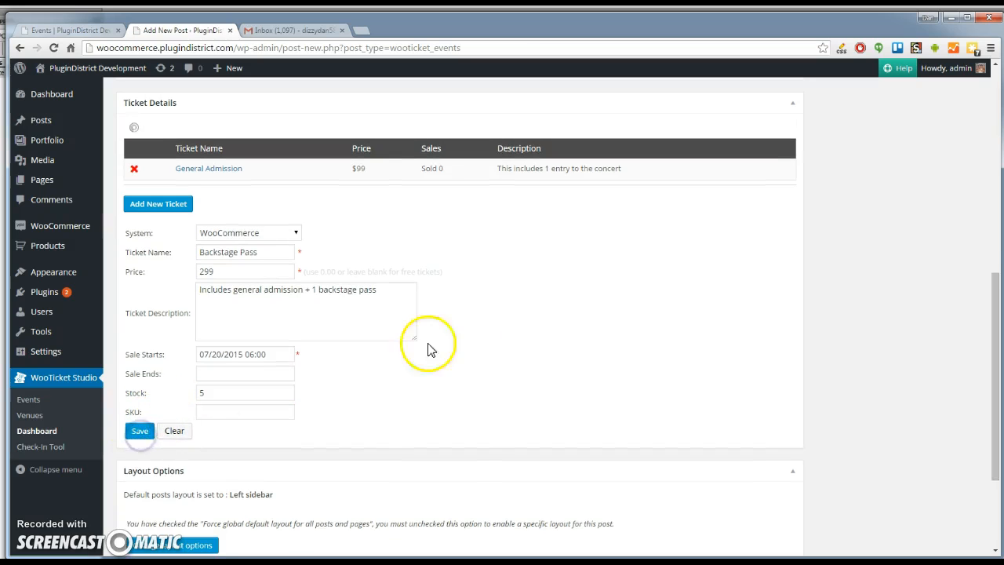
# - Publish the Kelly Clarkson Concert event
pyautogui.scroll(4, 499, 372)
pyautogui.scroll(2, 515, 371)
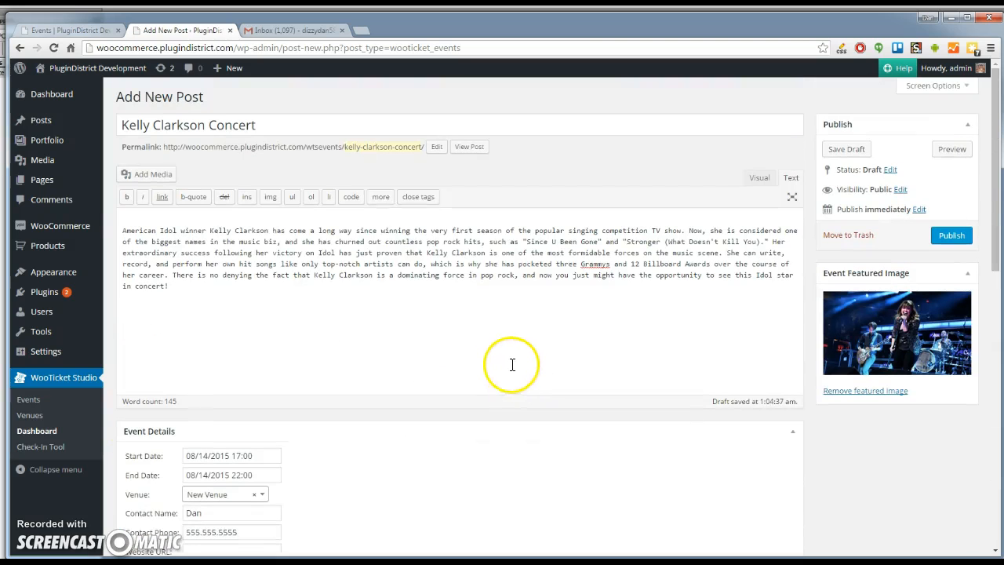
pyautogui.click(951, 235)
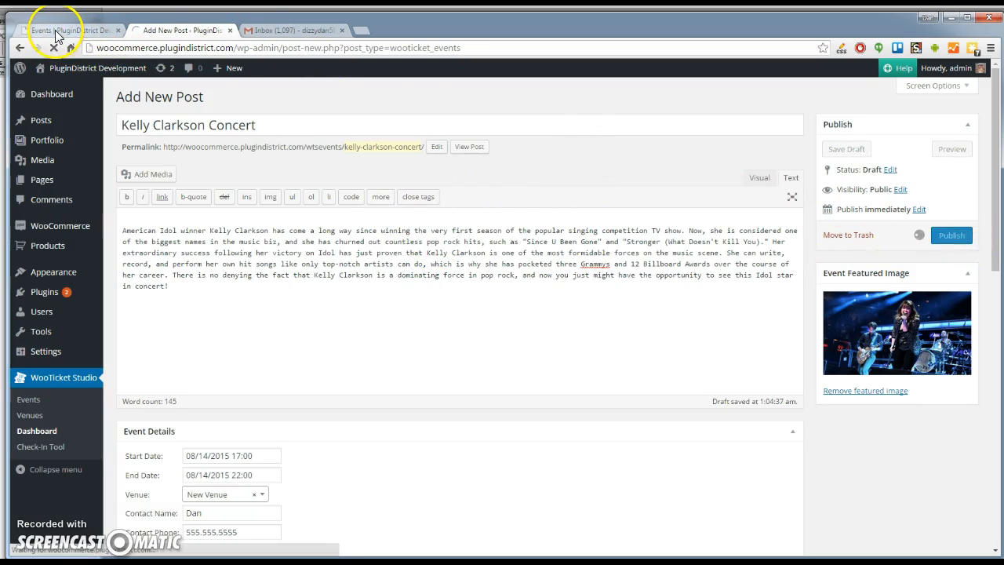
# - Reload the site's public Events page and check its event grid for the Kelly Clarkson Concert
pyautogui.click(59, 30)
pyautogui.click(161, 52)
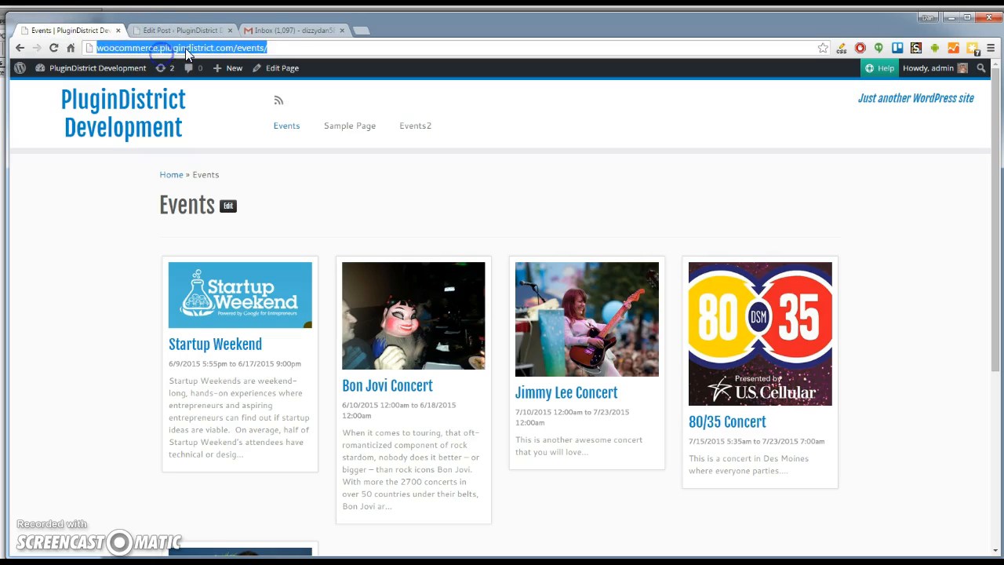
pyautogui.press('Return')
pyautogui.scroll(-4, 375, 275)
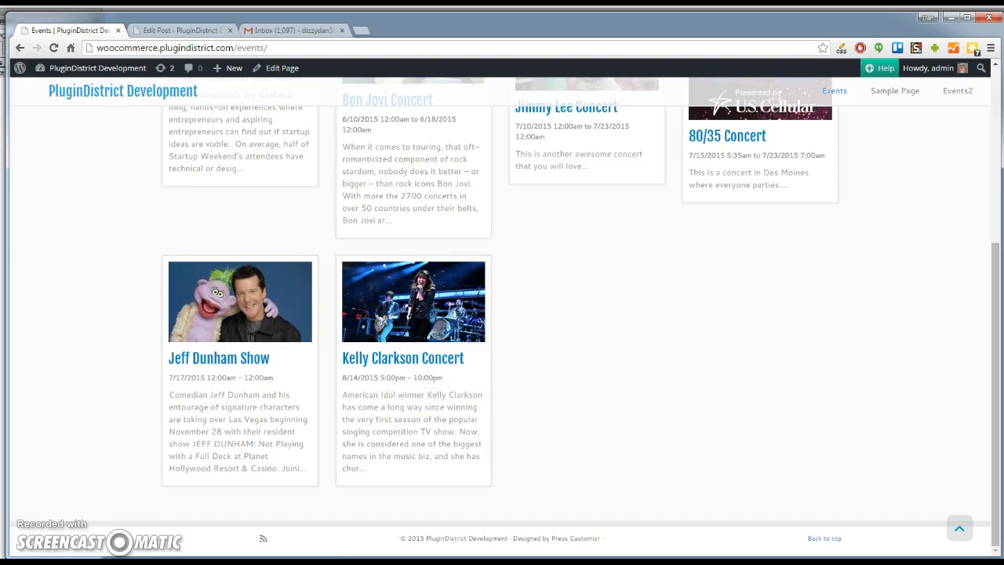
pyautogui.scroll(4, 133, 298)
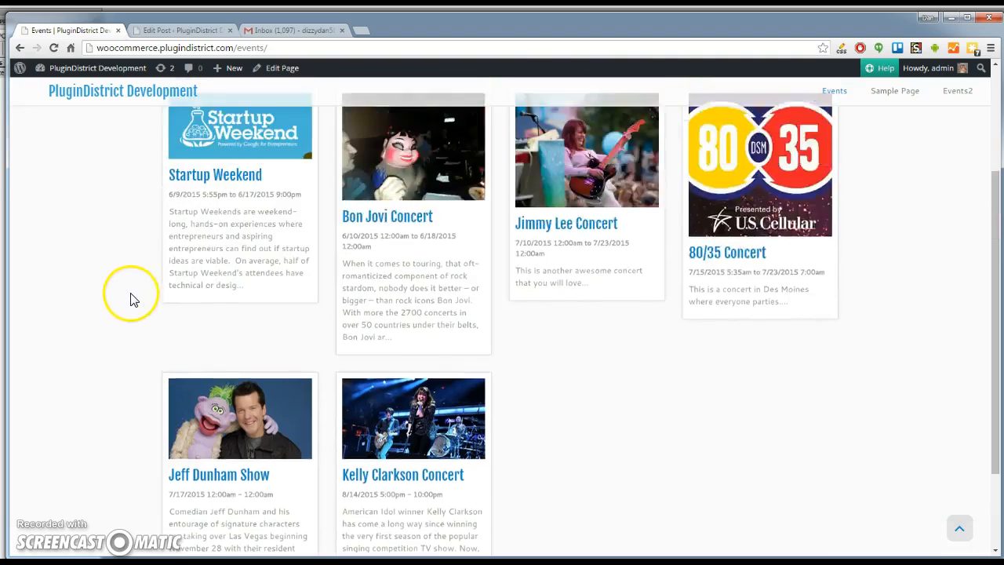
pyautogui.scroll(-4, 630, 438)
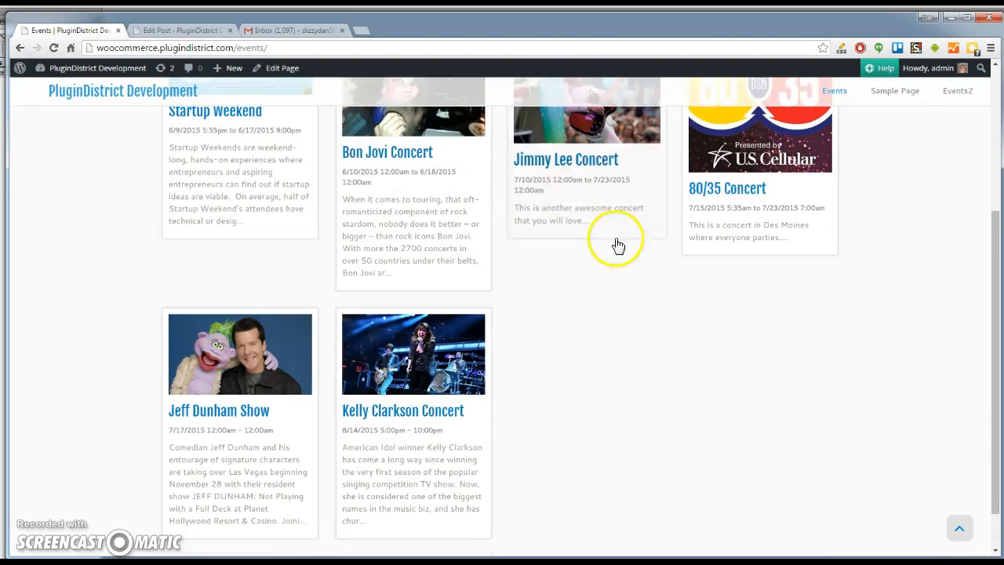
pyautogui.scroll(4, 538, 370)
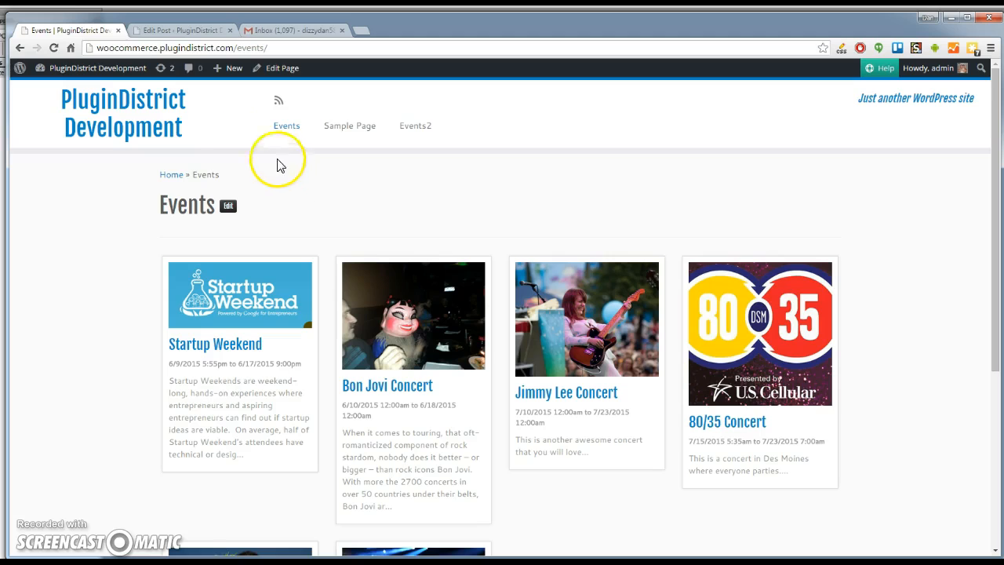
# - Create a new WordPress page titled Demo Events
pyautogui.click(162, 30)
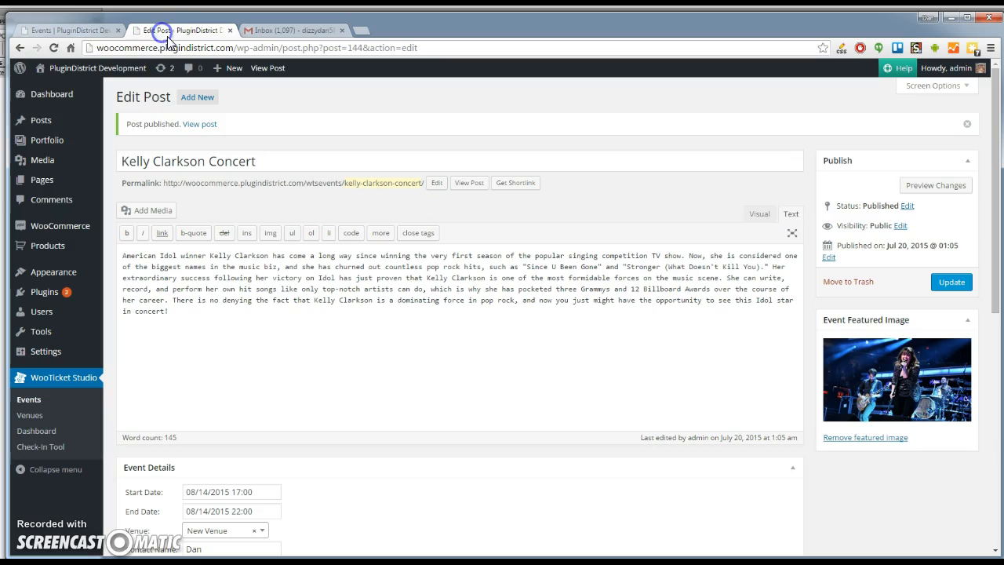
pyautogui.click(43, 183)
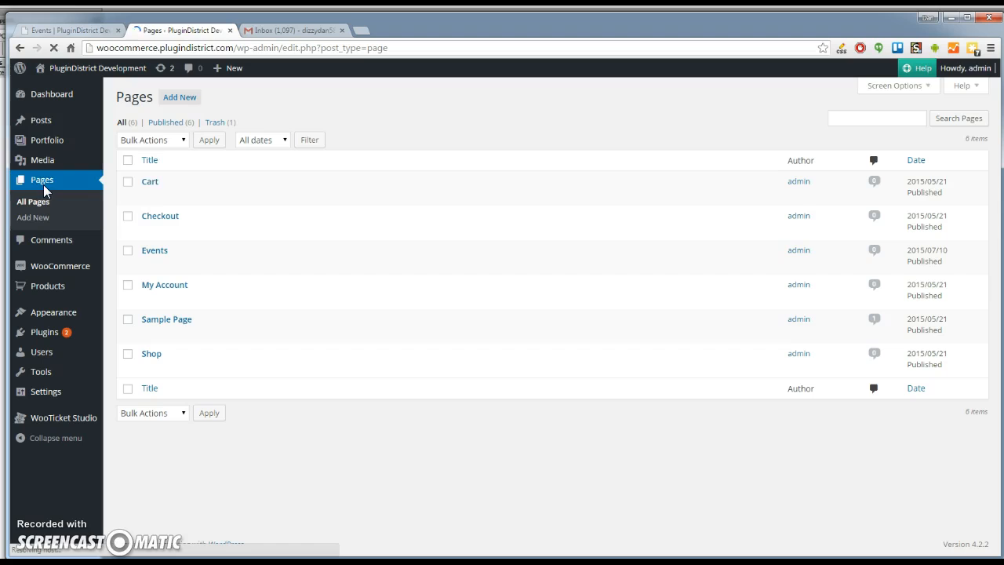
pyautogui.click(180, 96)
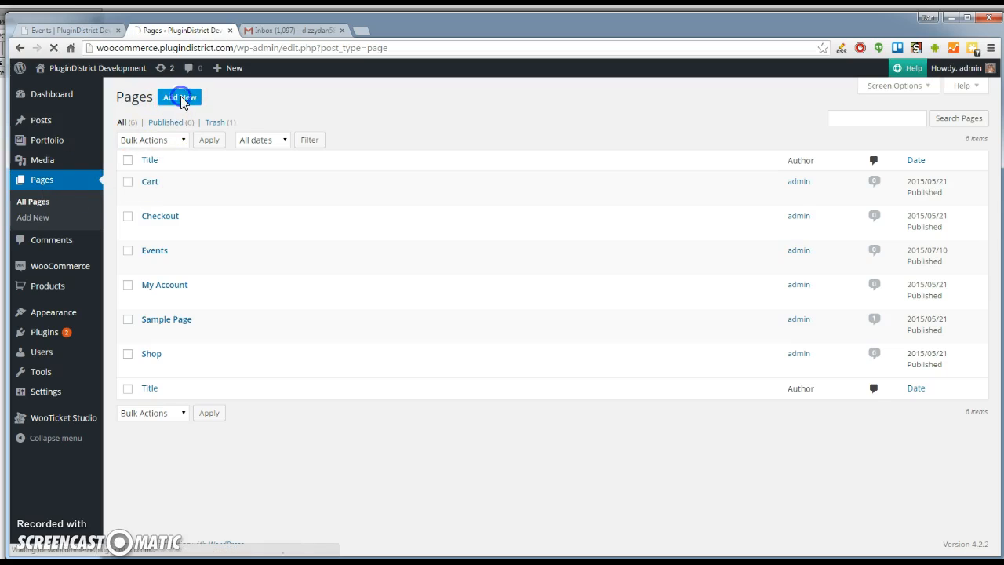
pyautogui.click(202, 126)
pyautogui.write('Demo Events')
pyautogui.press('Tab')
# - Insert the shortcode [wtsevents gridcolumns="4" showpastevents="true"] into the Demo Events page's content
pyautogui.click(232, 228)
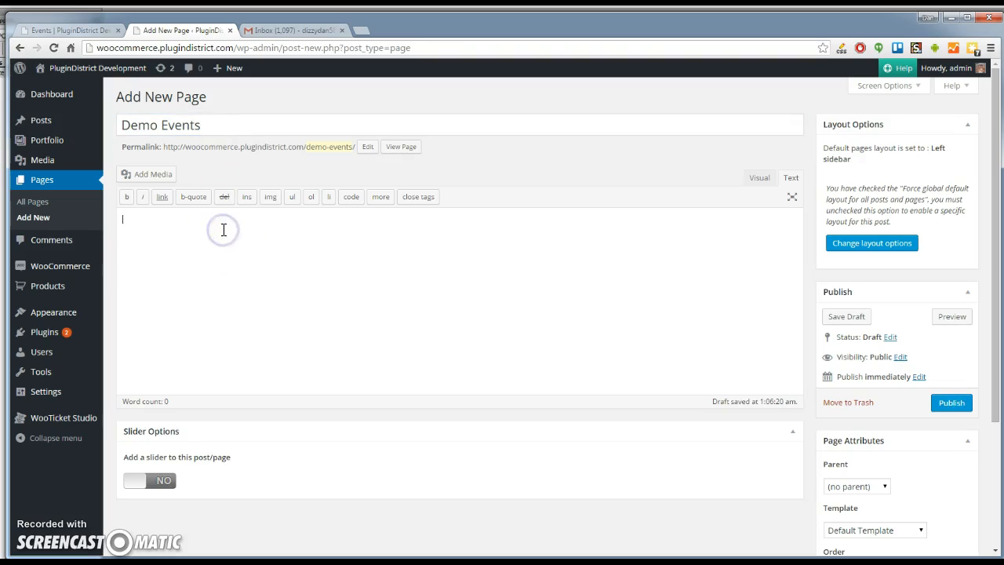
pyautogui.write('[wtevents gridcolumns="4" showpastevents="true"]')
pyautogui.click(134, 220)
pyautogui.doubleClick(134, 220)
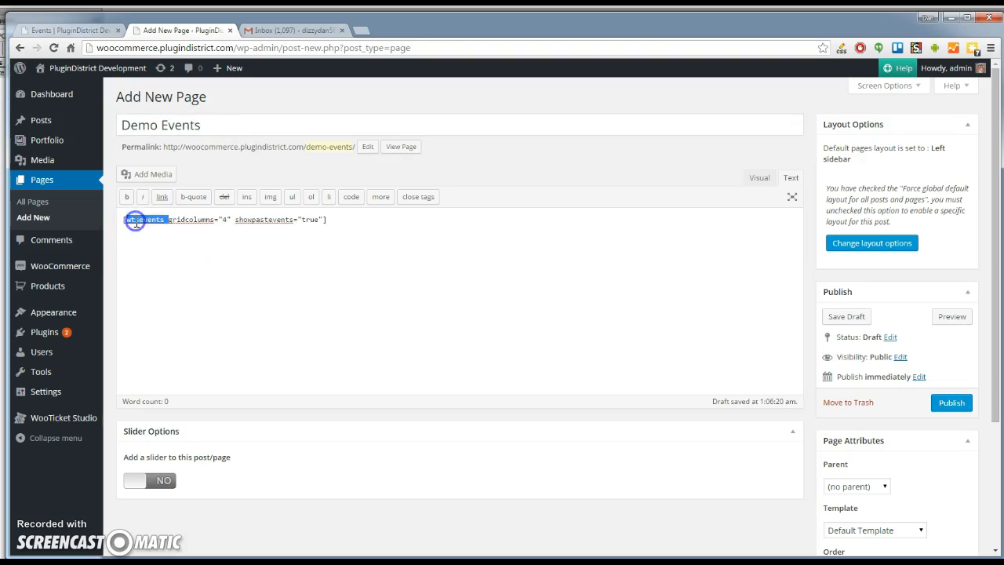
pyautogui.moveTo(168, 220); pyautogui.dragTo(321, 220)
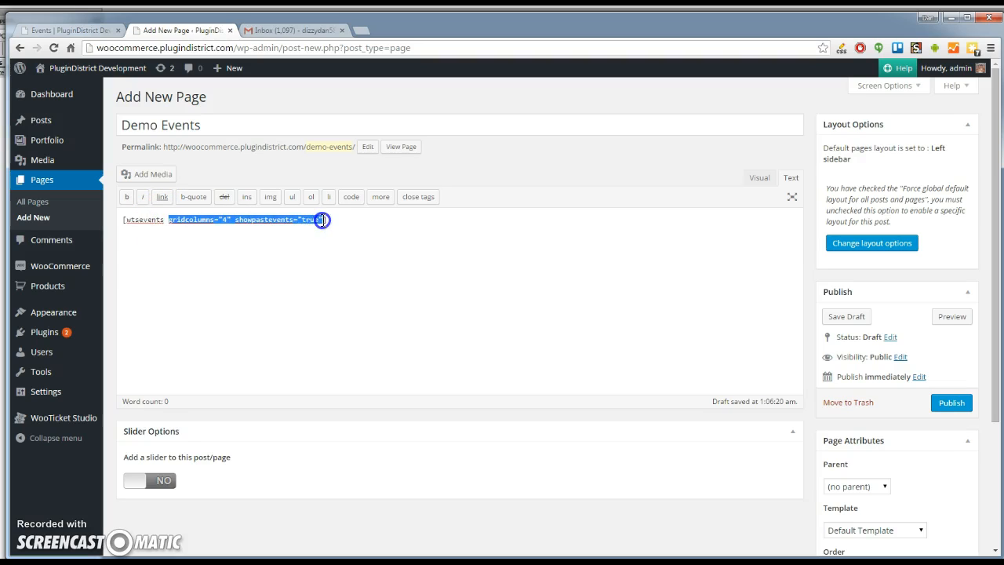
# - Change the shortcode's gridcolumns value to 2
pyautogui.click(224, 221)
pyautogui.doubleClick(224, 220)
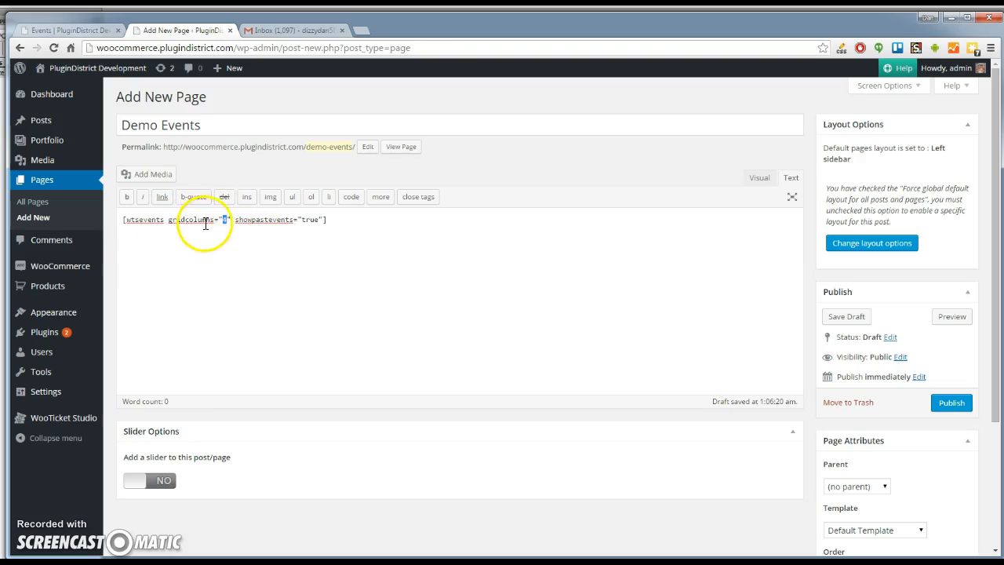
pyautogui.write('2')
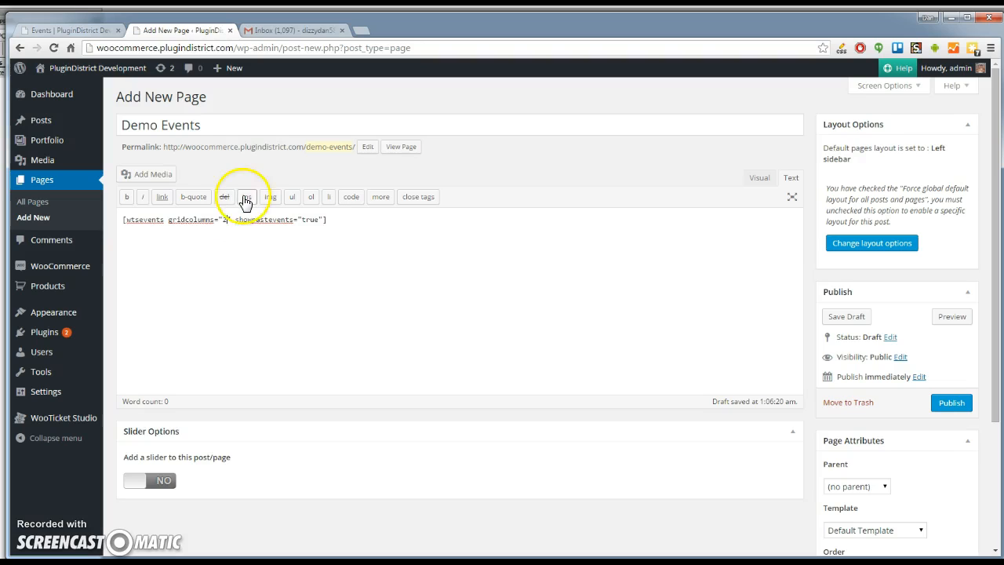
pyautogui.click(227, 221)
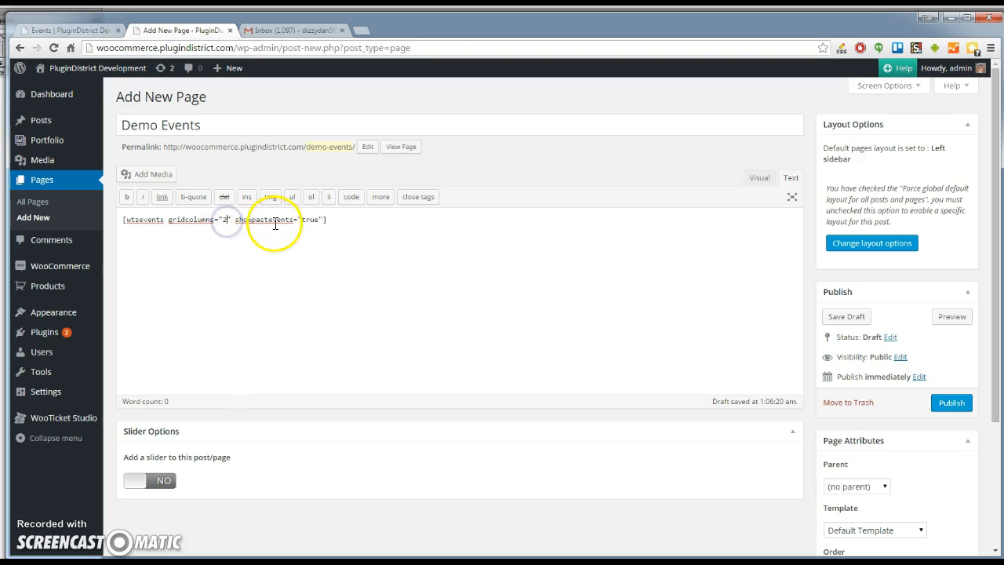
# - Keep the showpastevents="true" option in the shortcode and publish the Demo Events page
pyautogui.click(342, 223)
pyautogui.moveTo(236, 220)
pyautogui.mouseDown()
pyautogui.moveTo(316, 220)
pyautogui.moveTo(235, 220)
pyautogui.mouseUp()
pyautogui.click(322, 220)
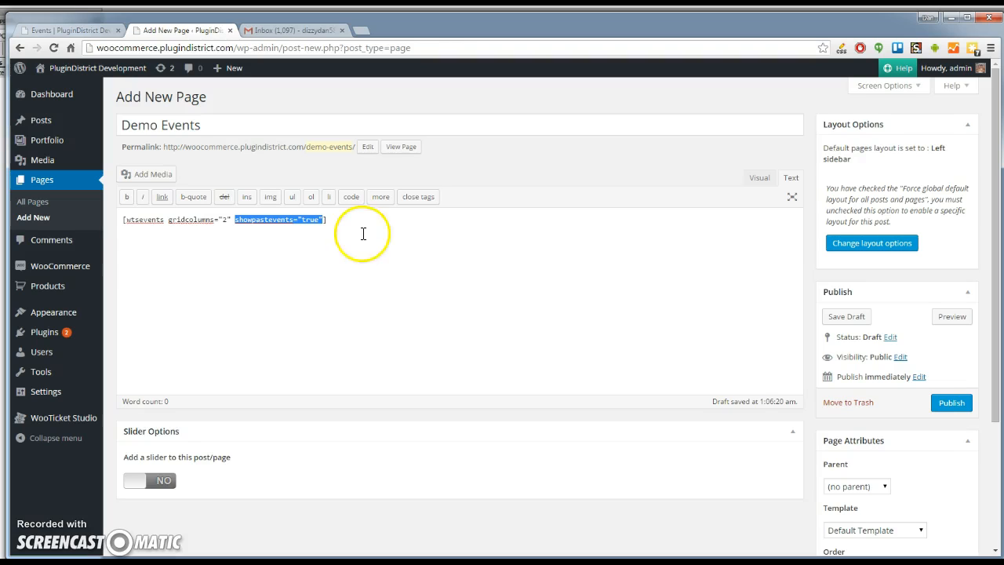
pyautogui.click(952, 403)
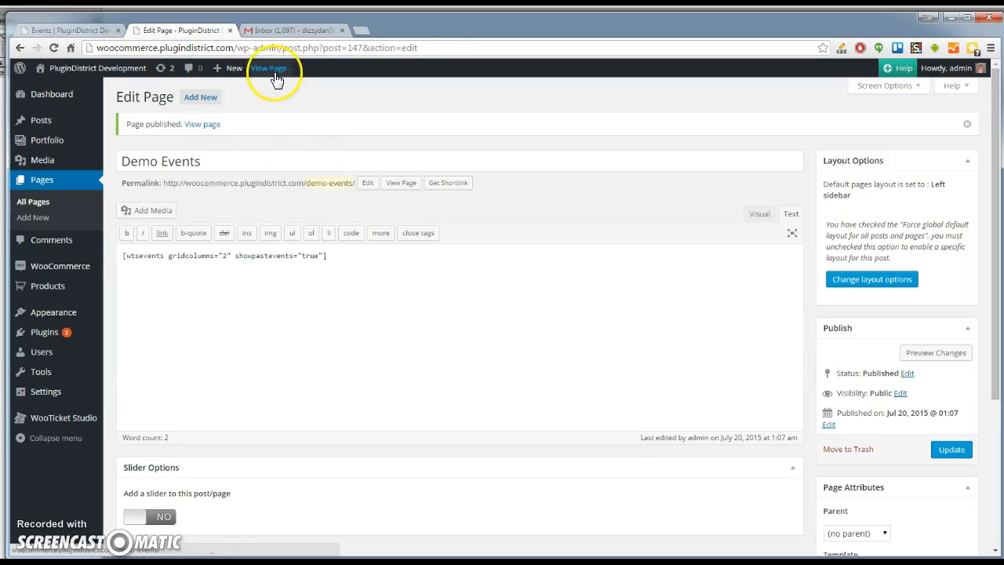
# - View the published Demo Events page and look through its two-column event grid
pyautogui.click(274, 70)
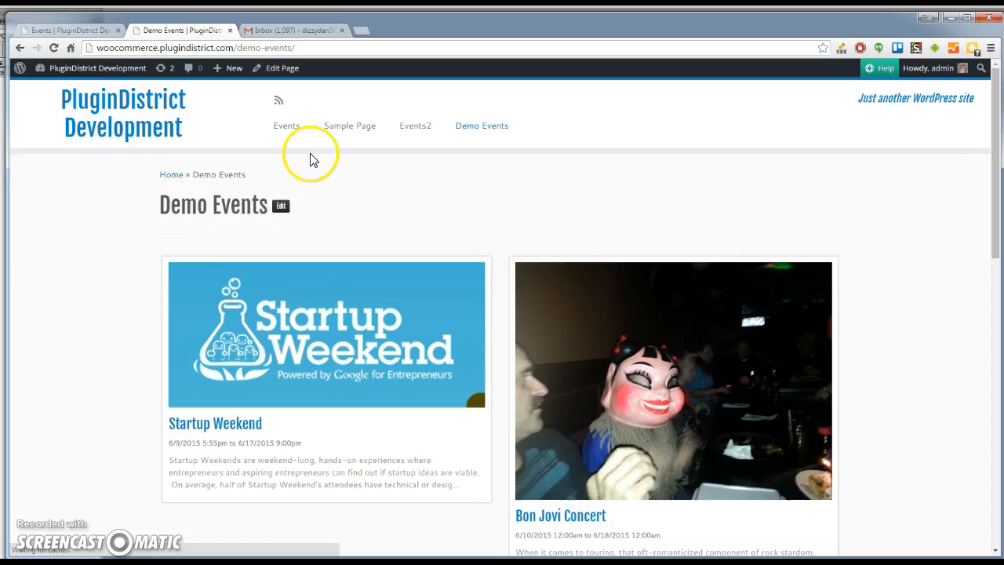
pyautogui.scroll(-6, 316, 162)
pyautogui.scroll(-5, 341, 227)
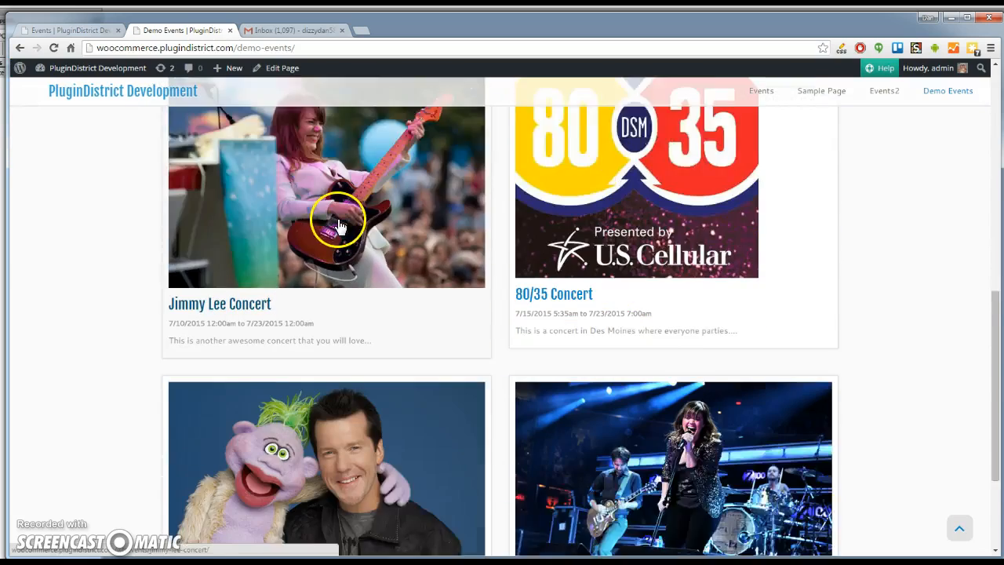